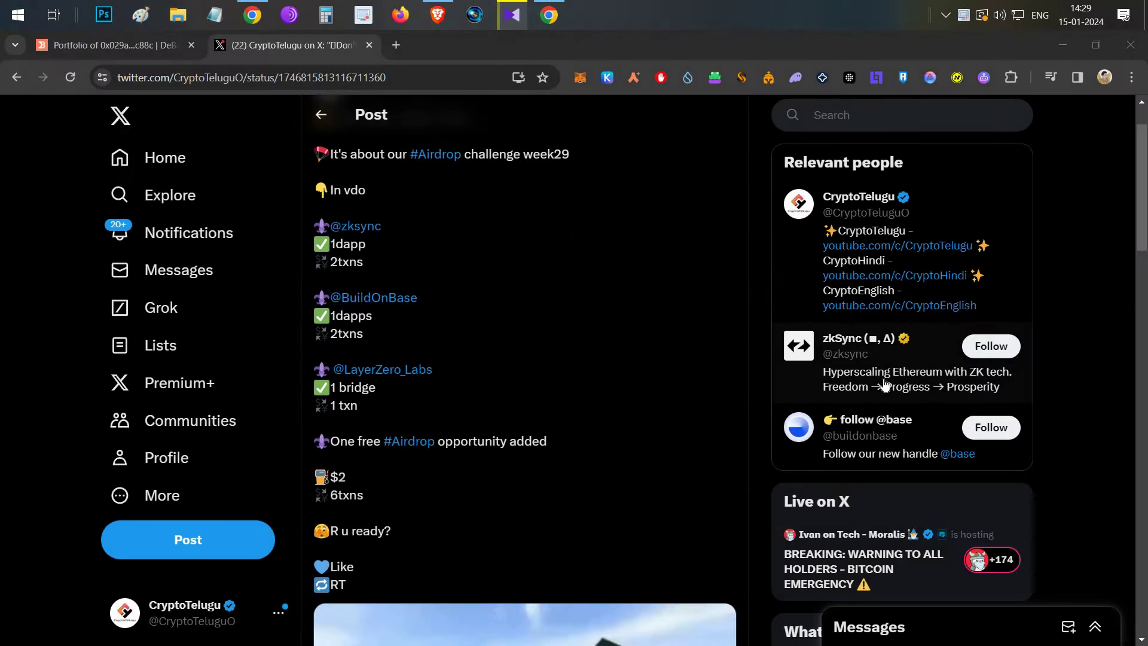
Step: Check the wallet's DeBank portfolio, then return to the week-29 airdrop challenge post
click(123, 48)
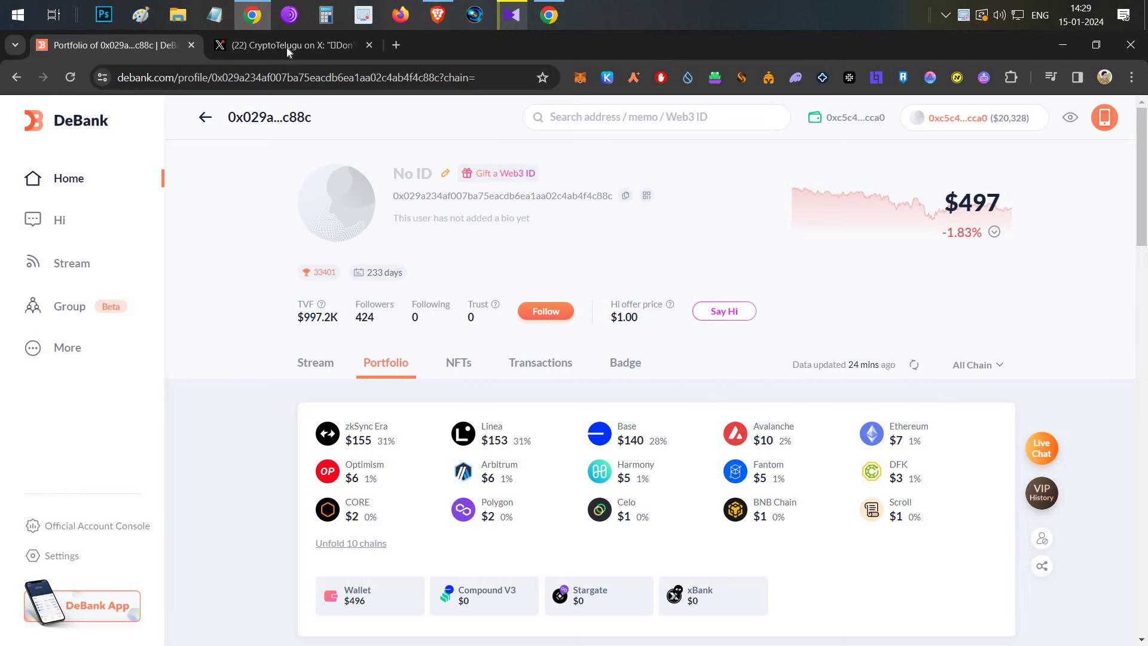
click(286, 48)
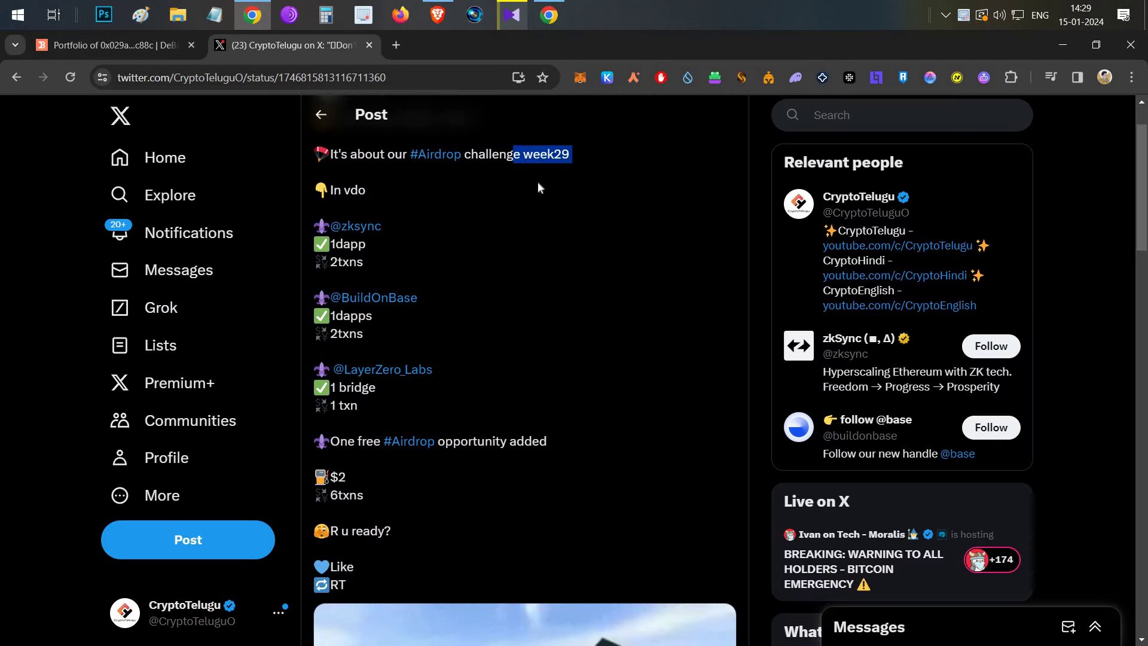
scroll(513, 357, up, 1)
scroll(513, 357, down, 1)
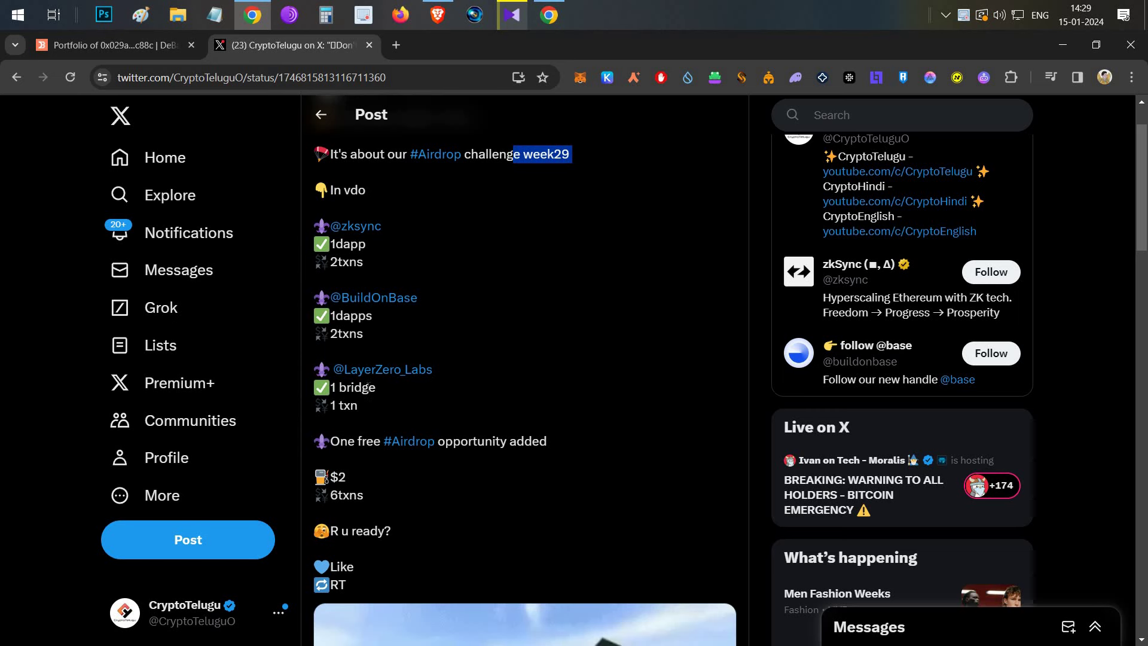
Step: Highlight the 'One free #Airdrop opportunity' line, then bring the CryptoEnglish YouTube window forward
click(353, 453)
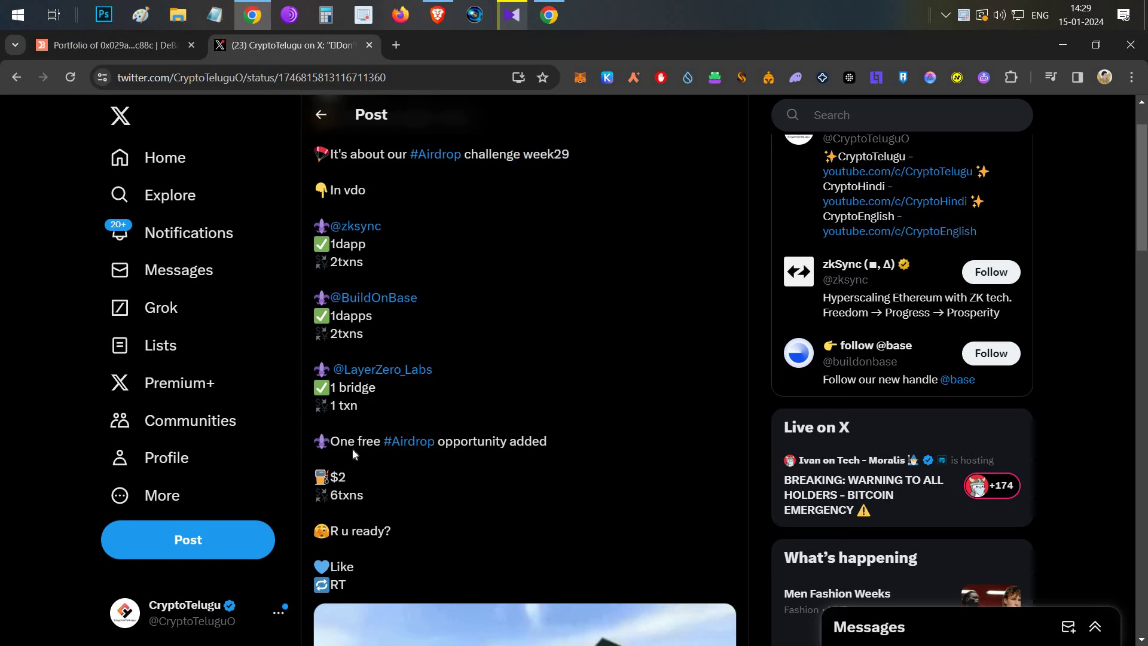
triple_click(353, 453)
click(534, 291)
click(437, 14)
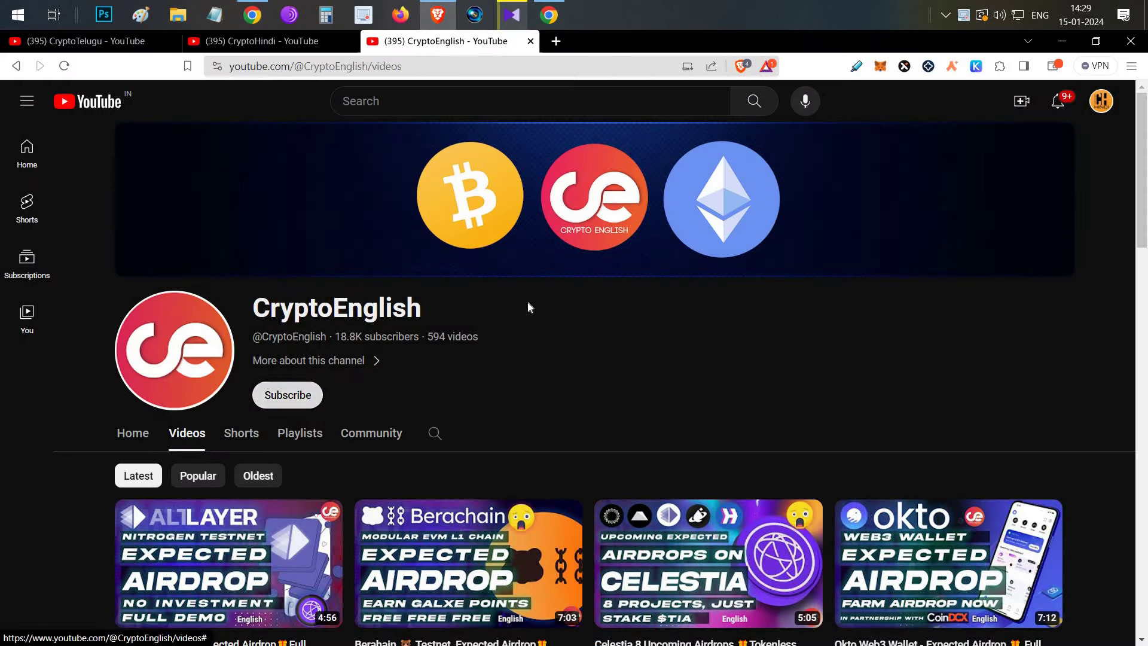
scroll(527, 306, down, 4)
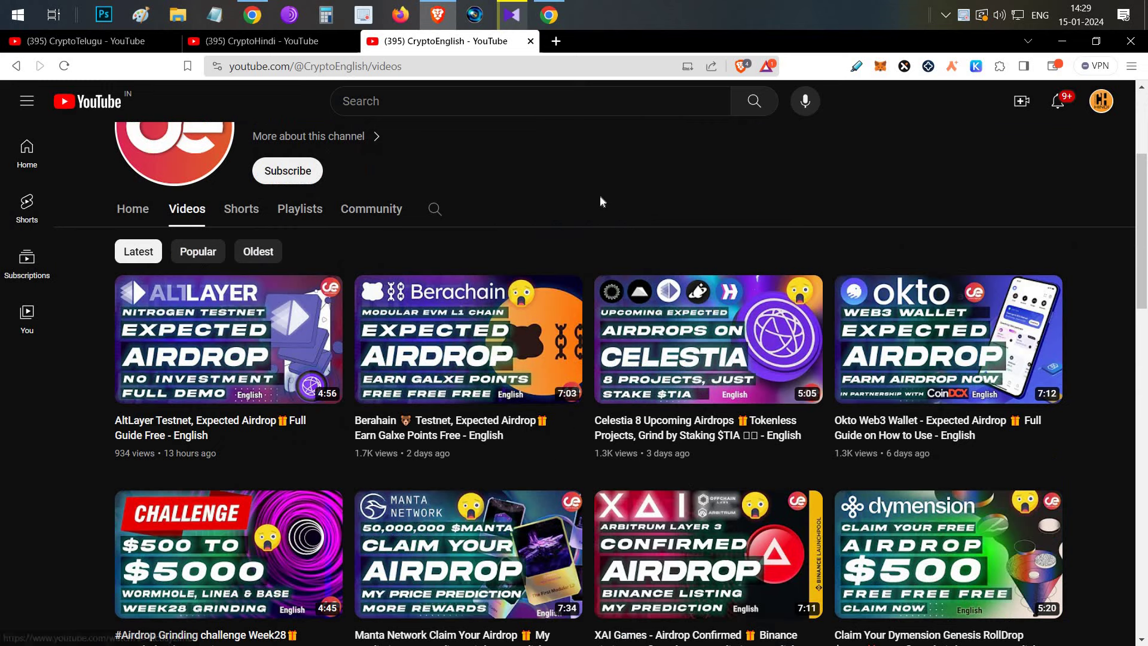
scroll(600, 195, up, 4)
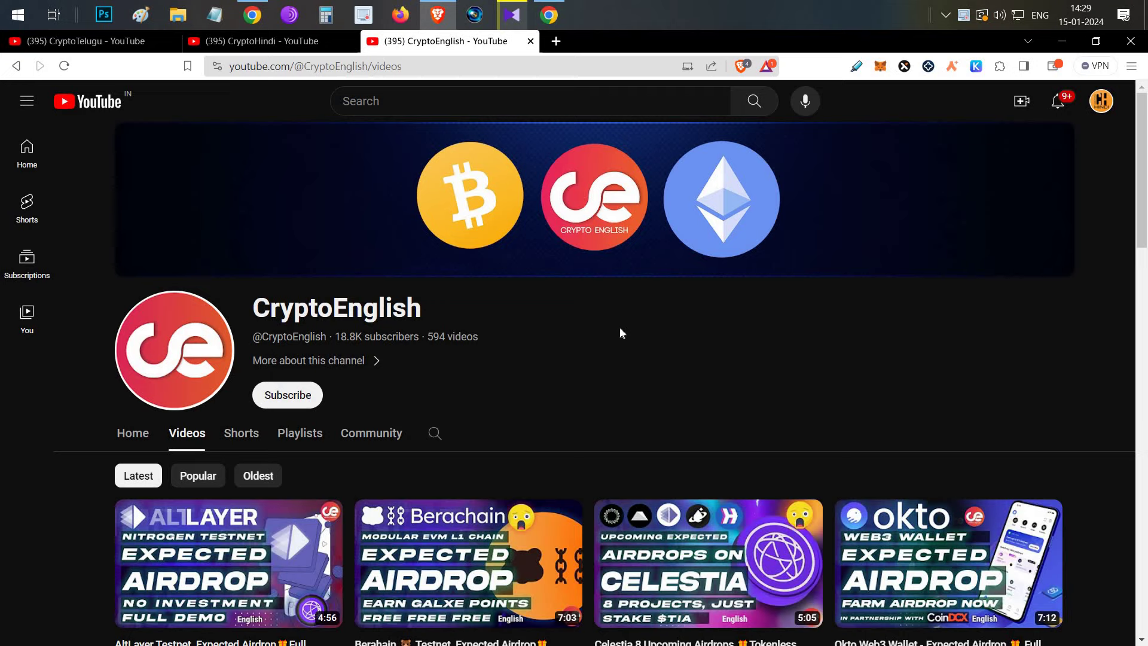
scroll(619, 328, down, 4)
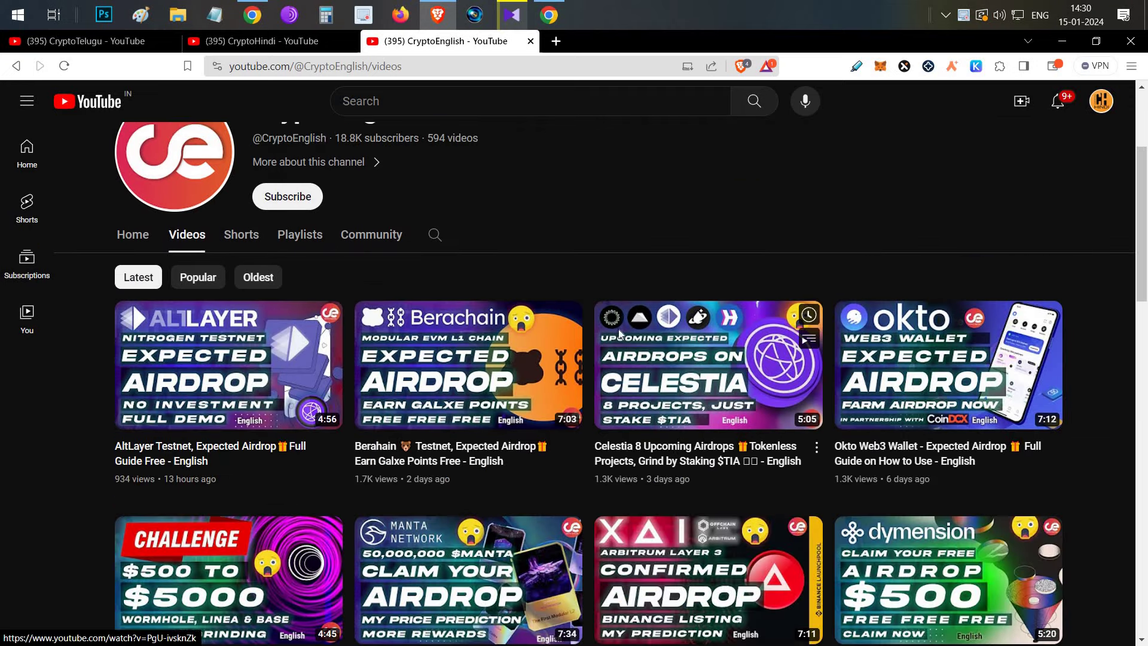
scroll(577, 206, up, 4)
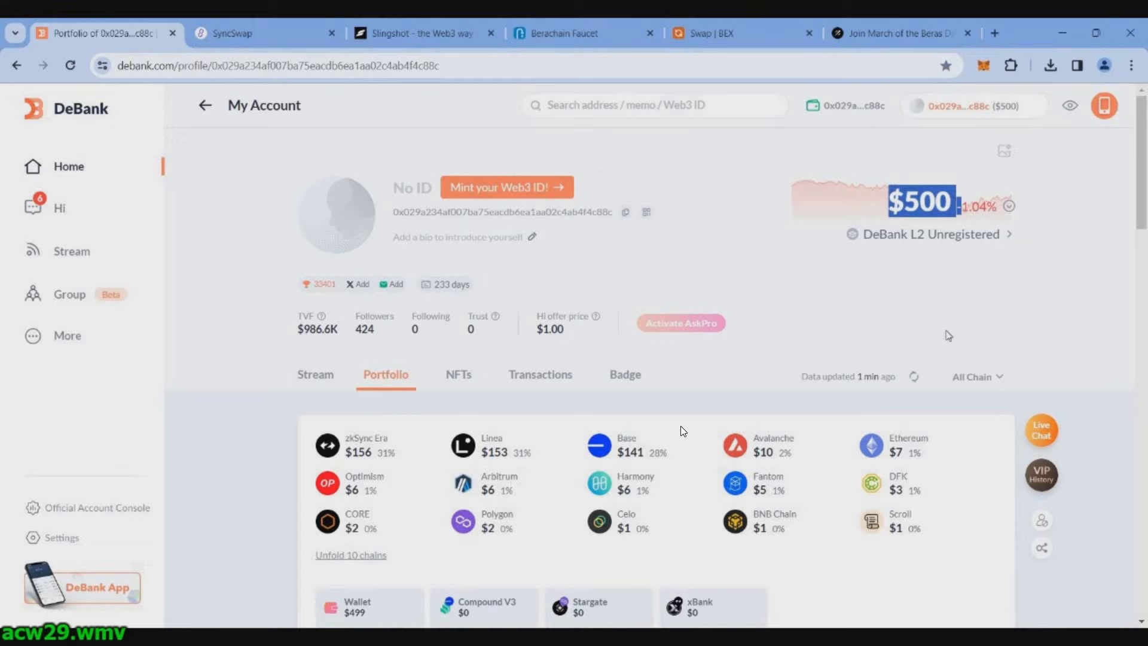
Step: Swap 0.06 ETH for 150.05 USDC on SyncSwap and confirm it in MetaMask
key(ctrl+Tab)
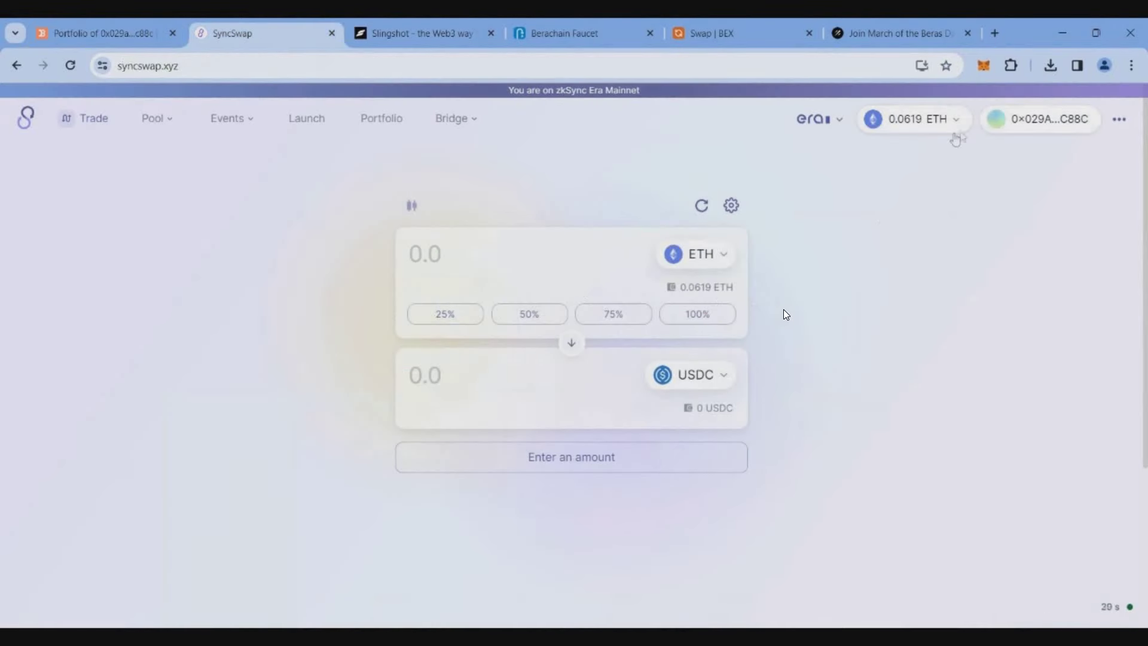
text(0.0)
text(6)
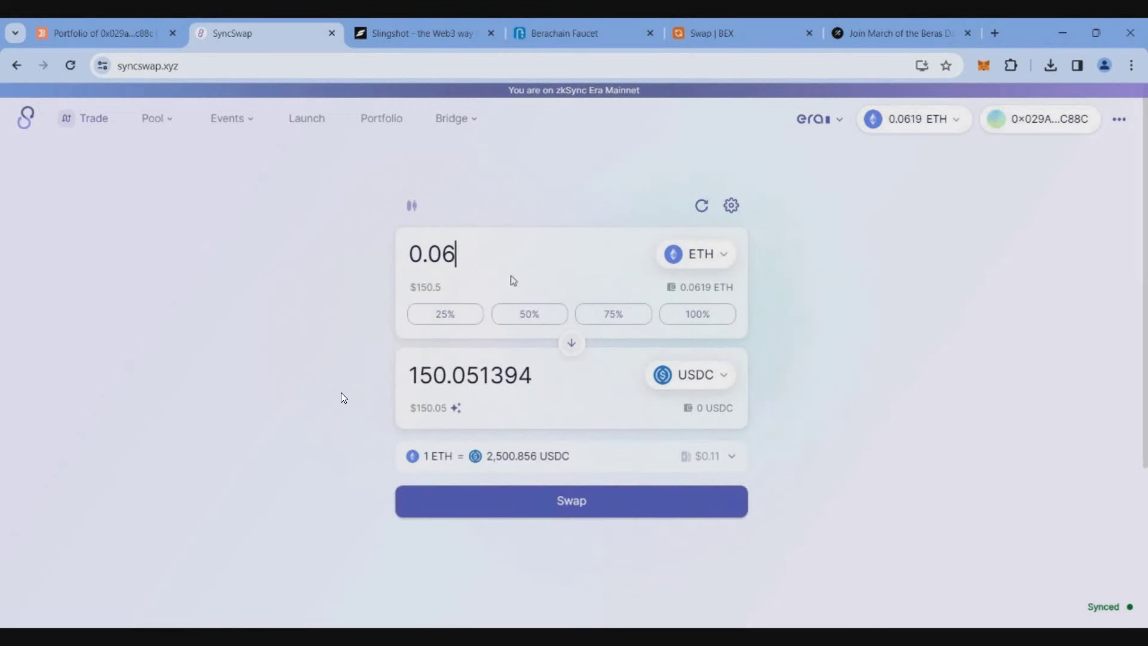
click(593, 511)
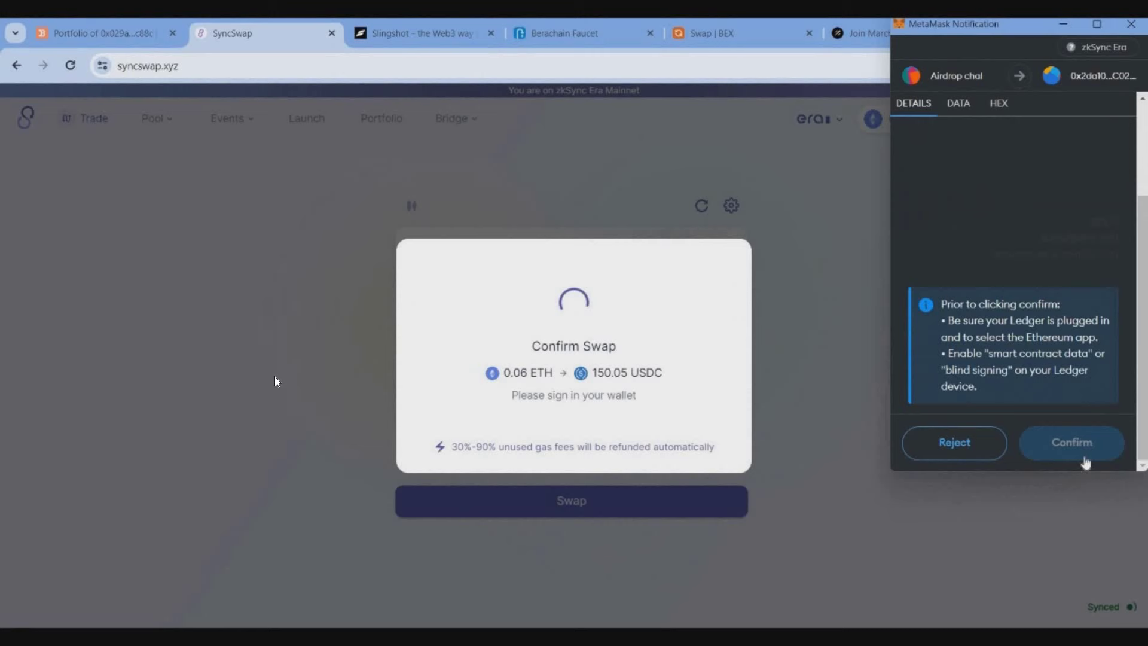
click(1058, 447)
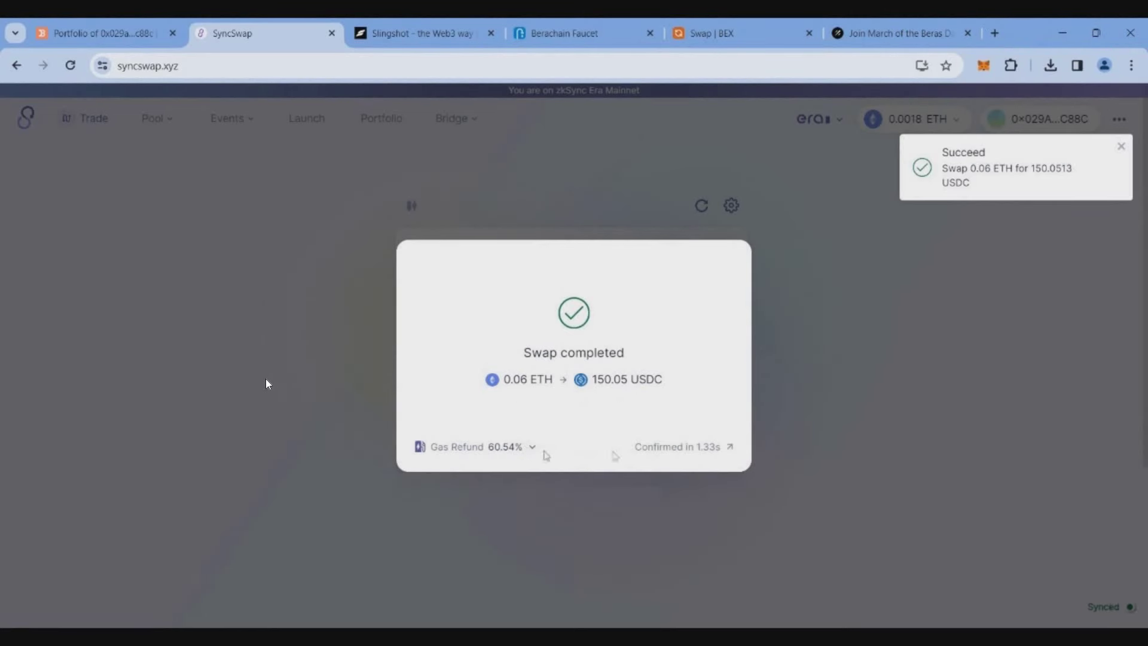
click(571, 357)
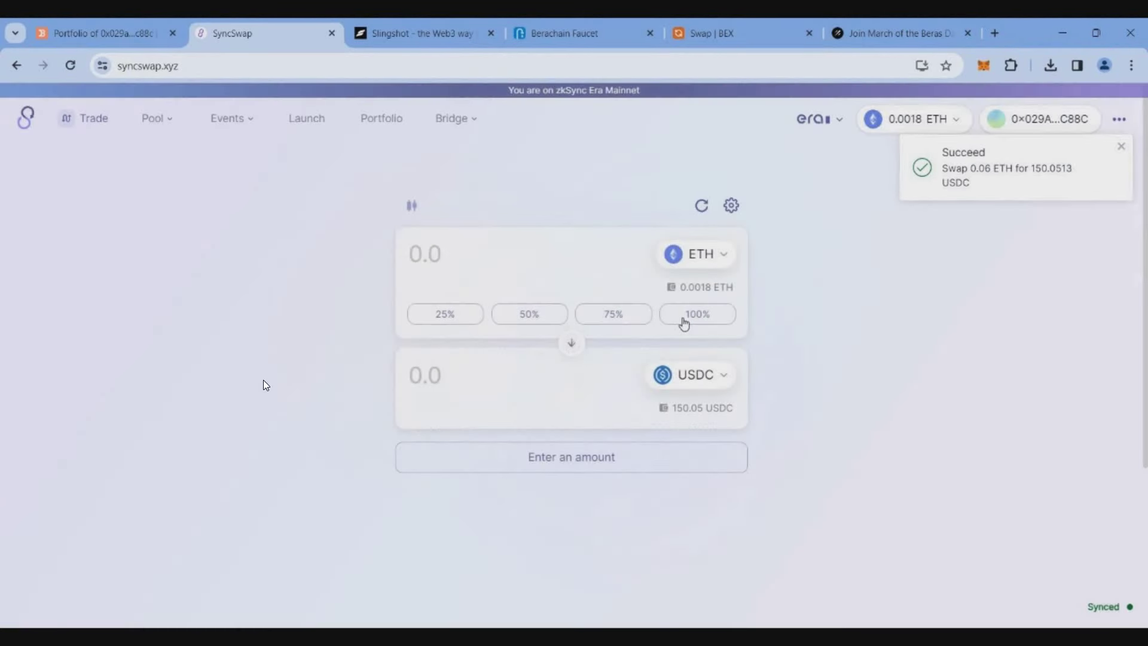
Step: Swap the full 150.05 USDC balance back to ETH and approve it in the wallet
click(697, 314)
click(571, 500)
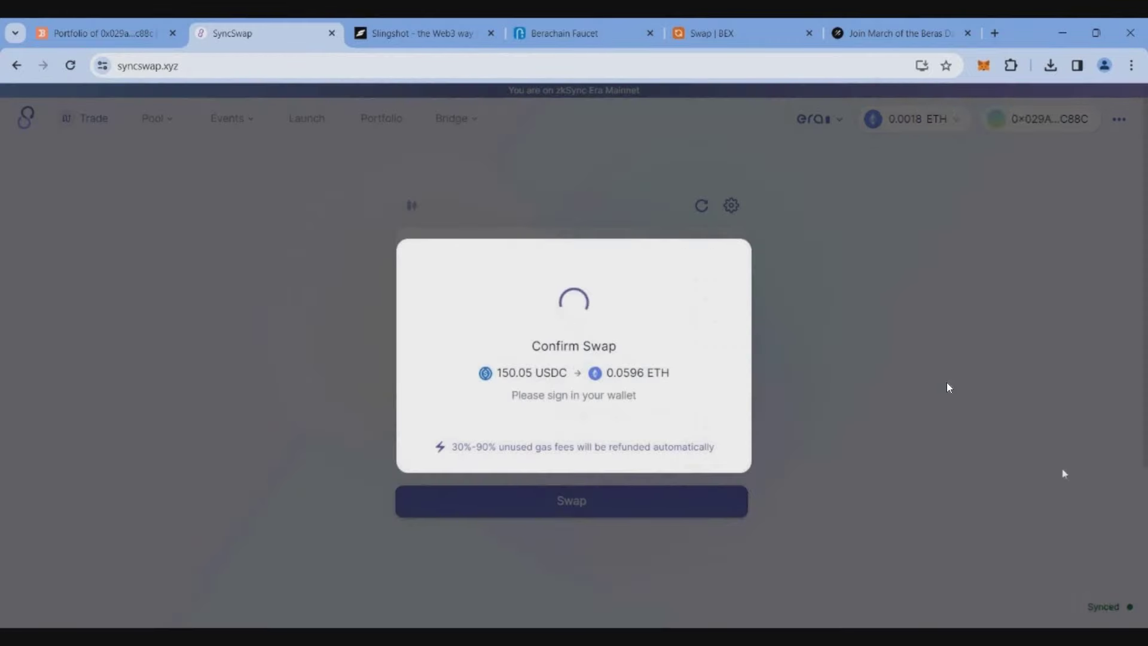
click(1069, 447)
Step: On Slingshot's Base network, swap 0.052 ETH for USDbC and submit it for signing
click(869, 363)
click(419, 33)
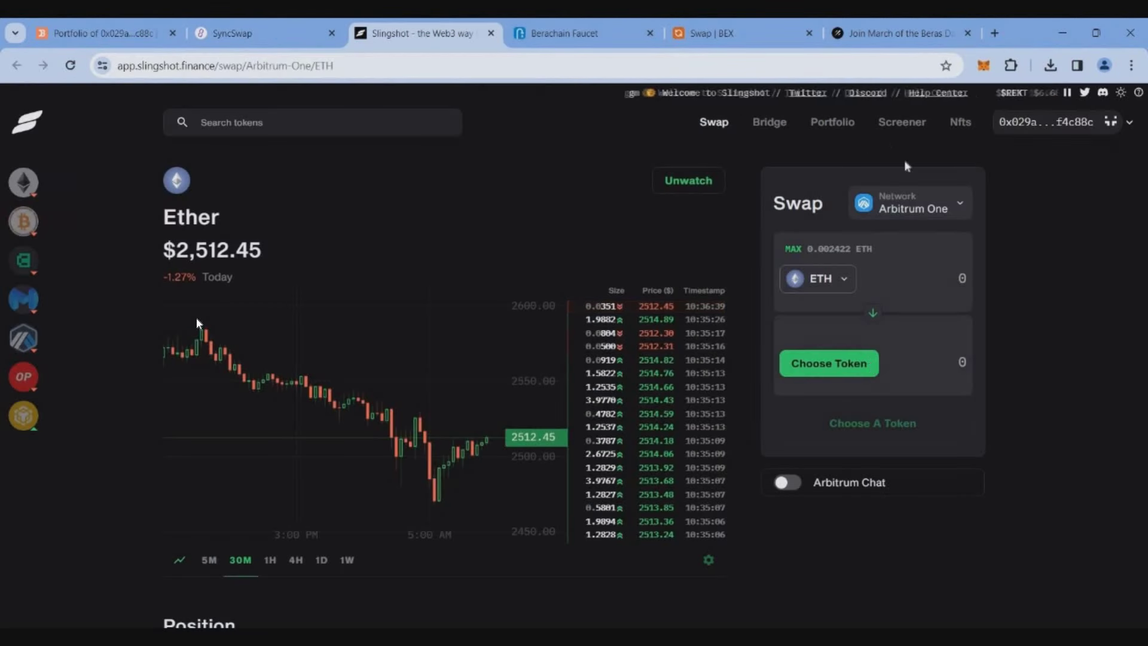
click(914, 209)
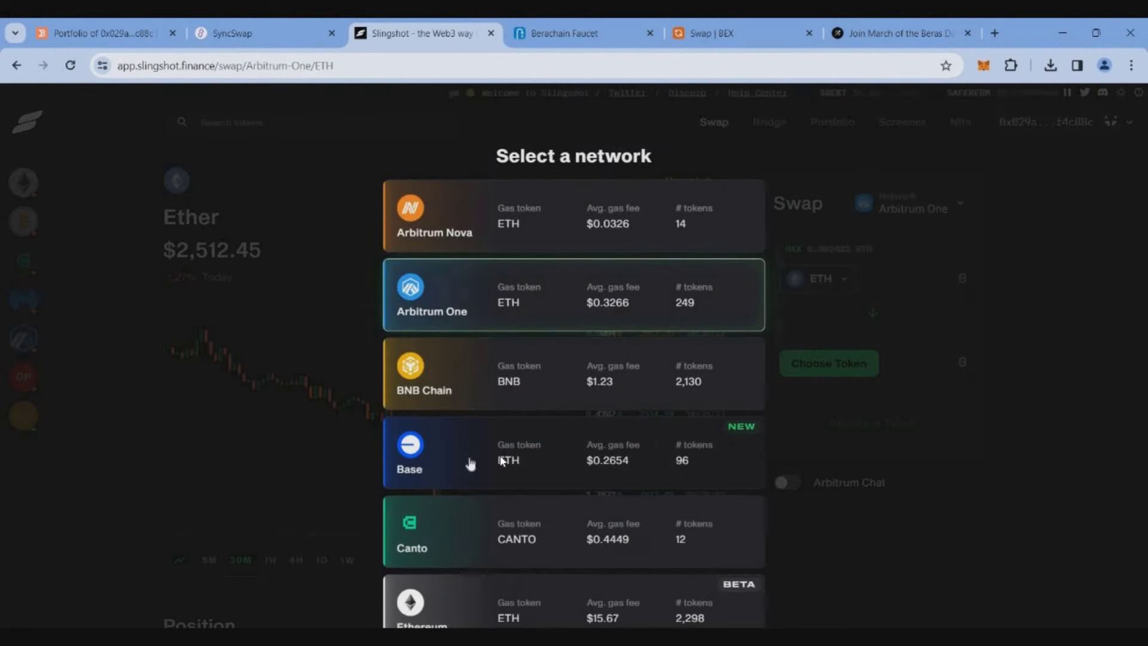
click(499, 456)
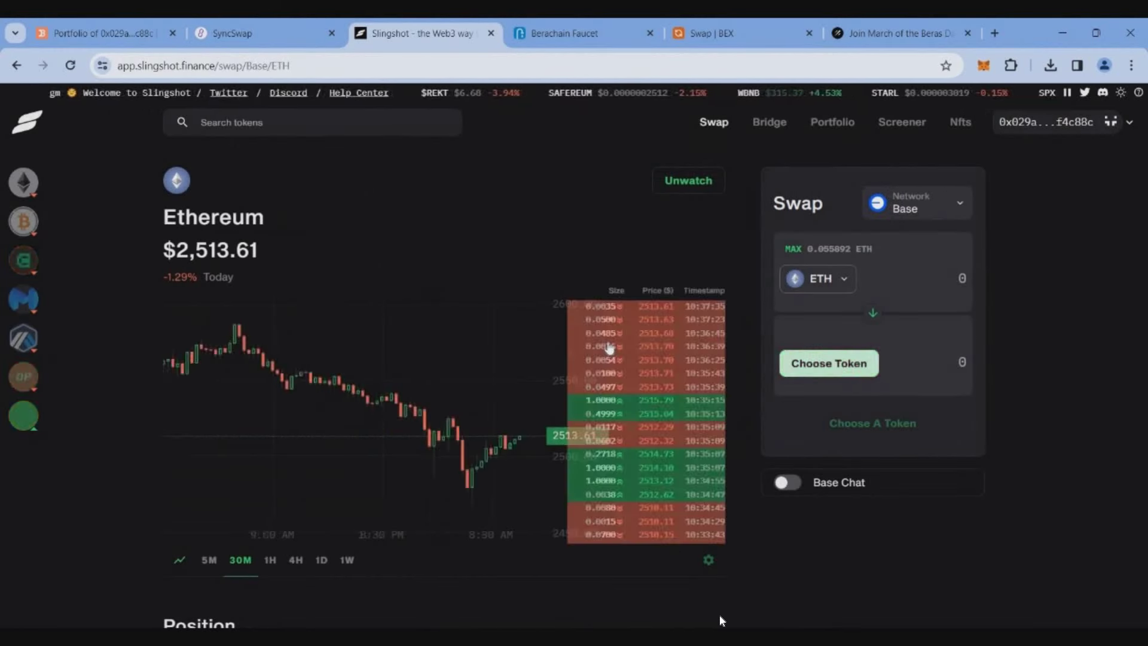
click(828, 363)
click(571, 283)
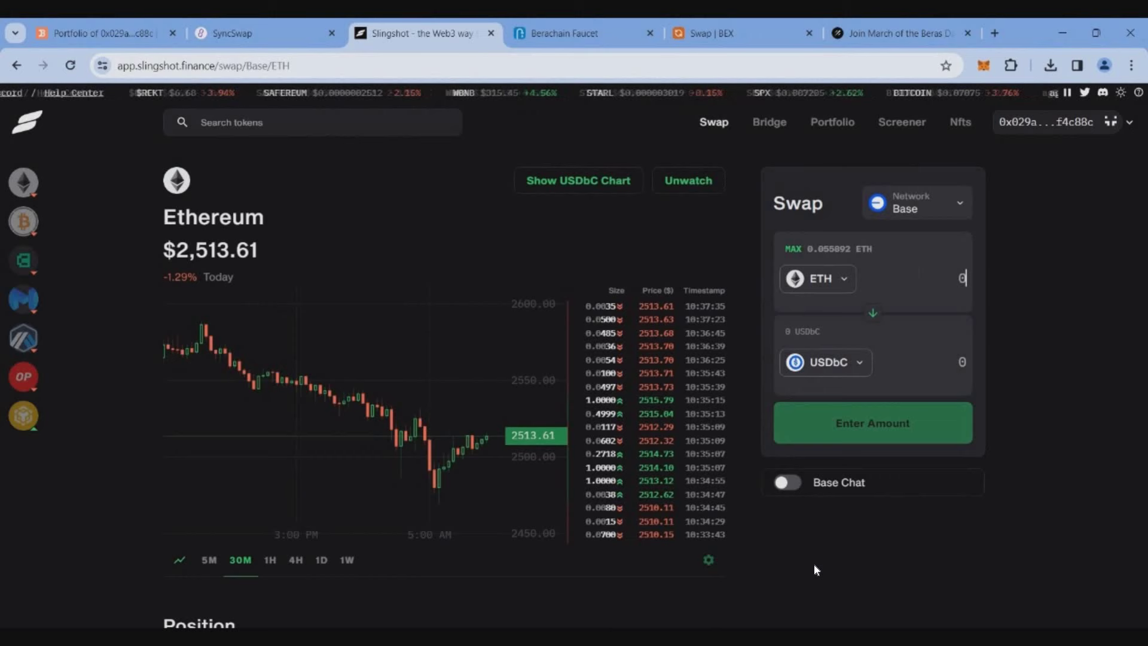
text(0.052)
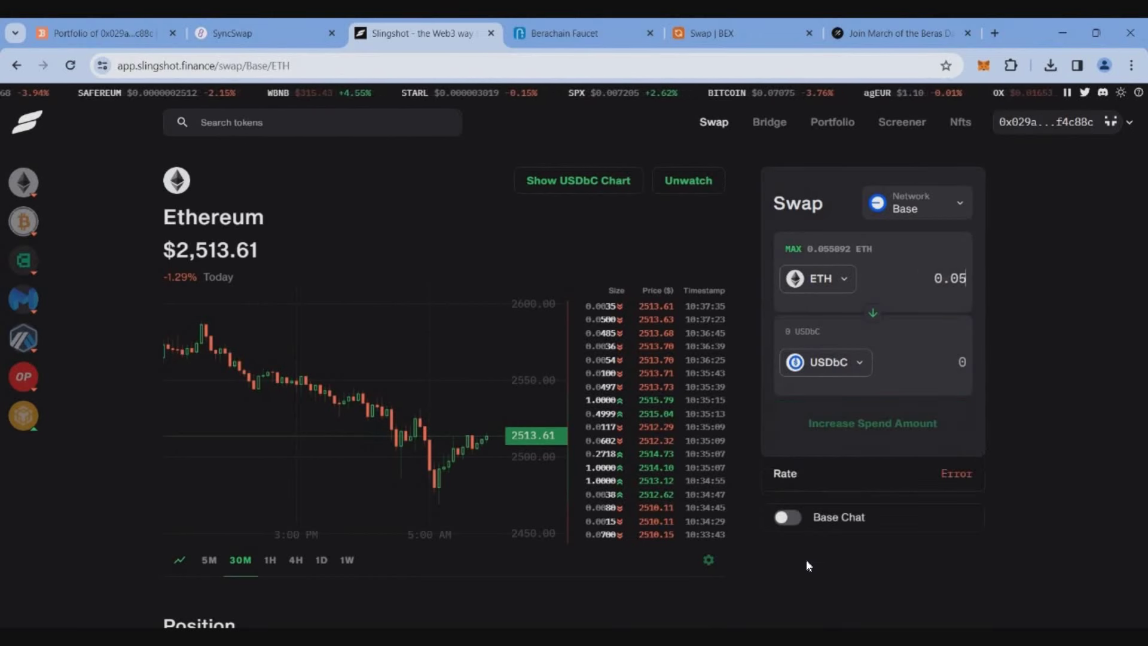
key(Return)
click(628, 483)
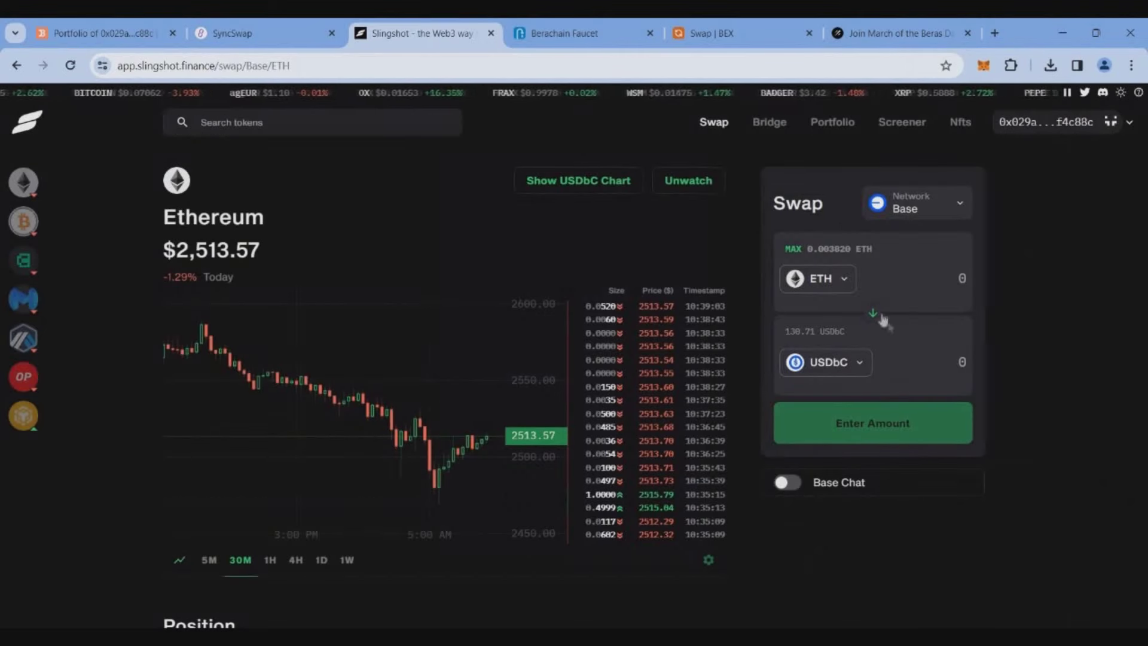
Step: Reverse the pair and review a swap of the full 130.705391 USDbC back to ETH
click(873, 312)
click(801, 248)
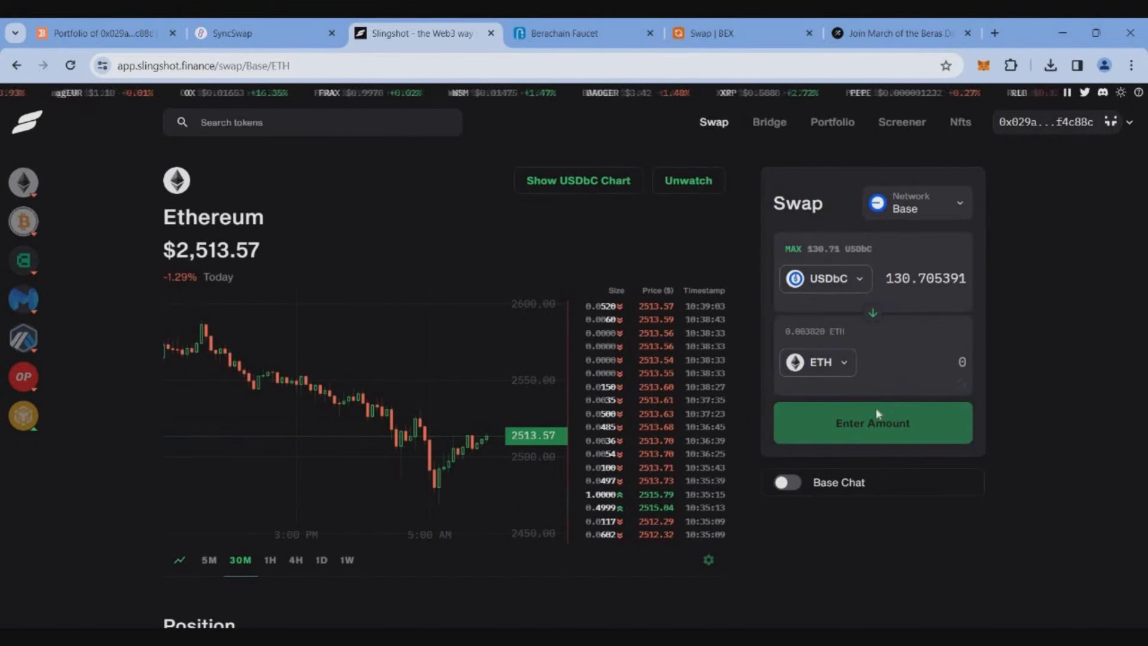
click(963, 433)
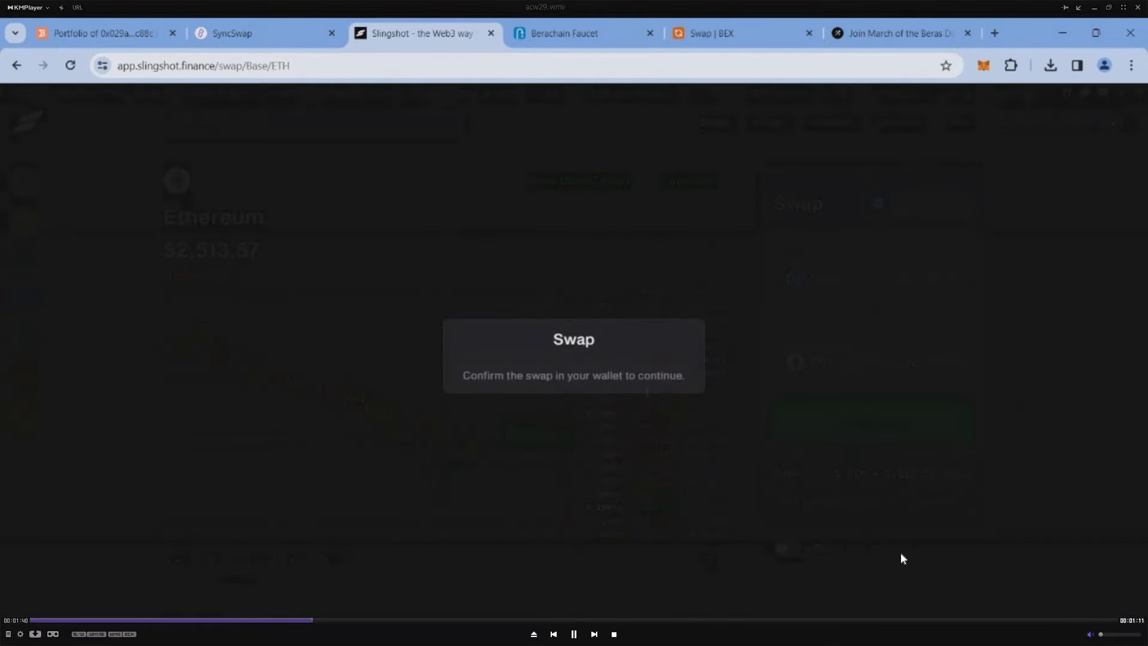
scroll(636, 516, down, 2)
Step: Approve the USDbC-to-ETH swap and switch the wallet to the network DeFi Kingdoms needs
click(636, 519)
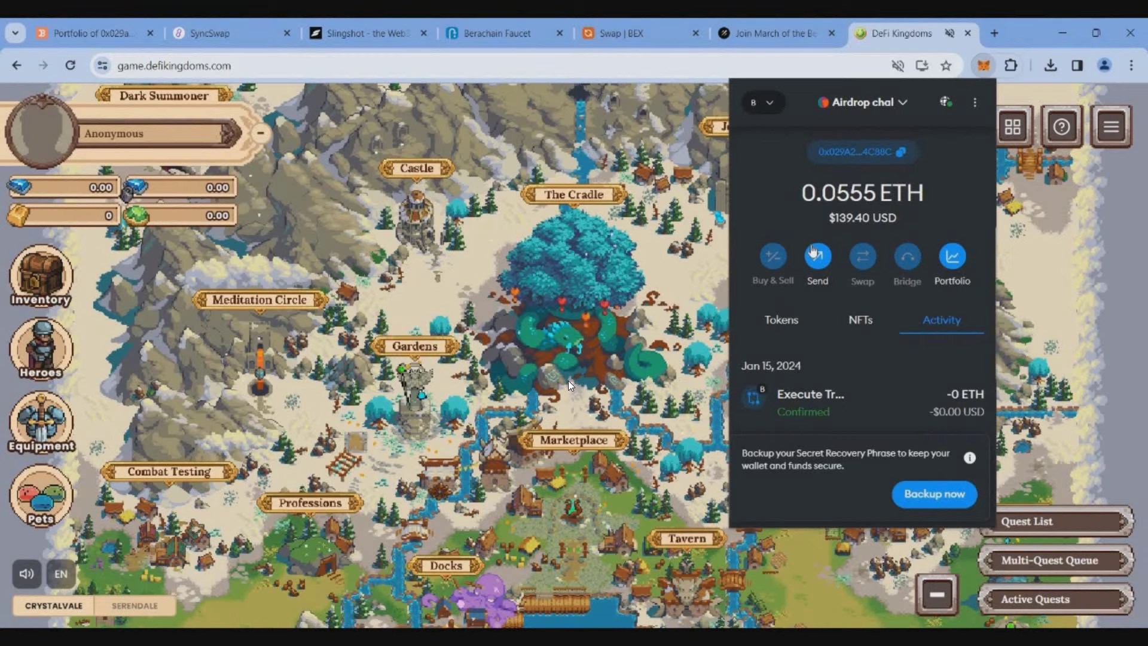
click(762, 102)
scroll(855, 335, down, 5)
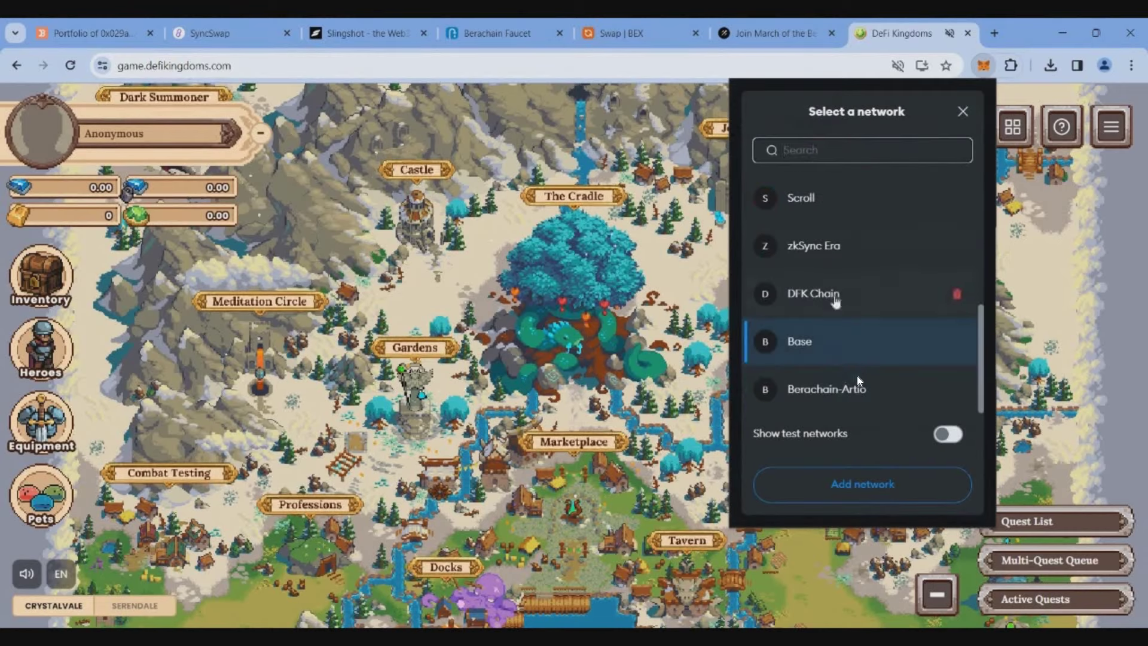
click(841, 354)
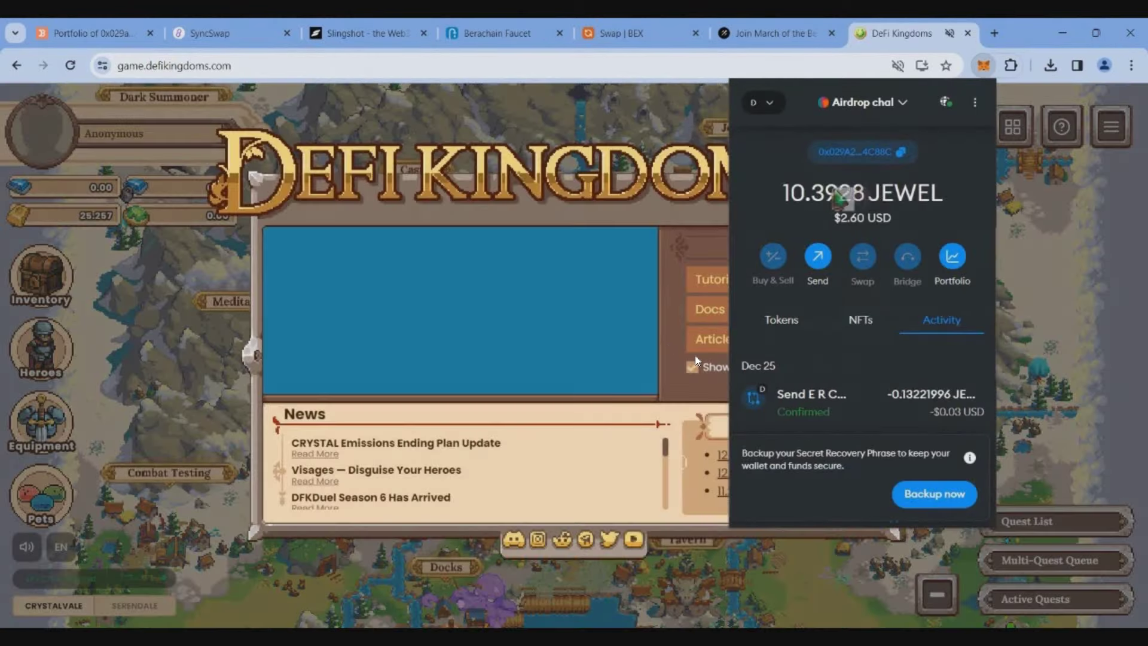
click(647, 339)
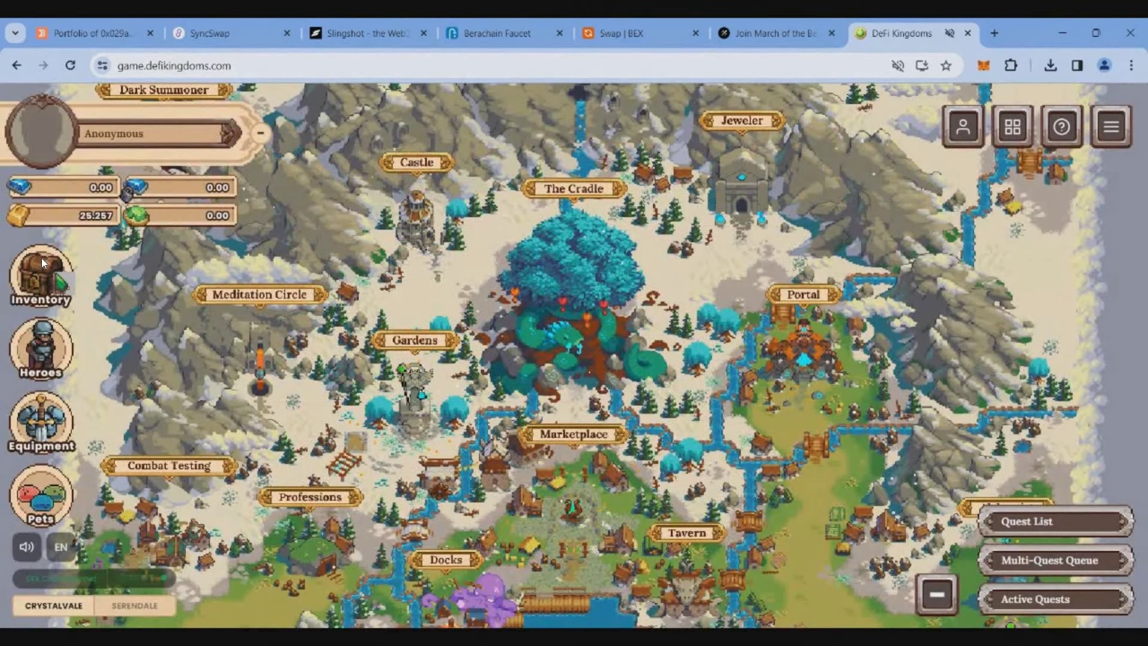
Step: Bridge 2 Gold from the DeFi Kingdoms inventory to Serendale
click(60, 276)
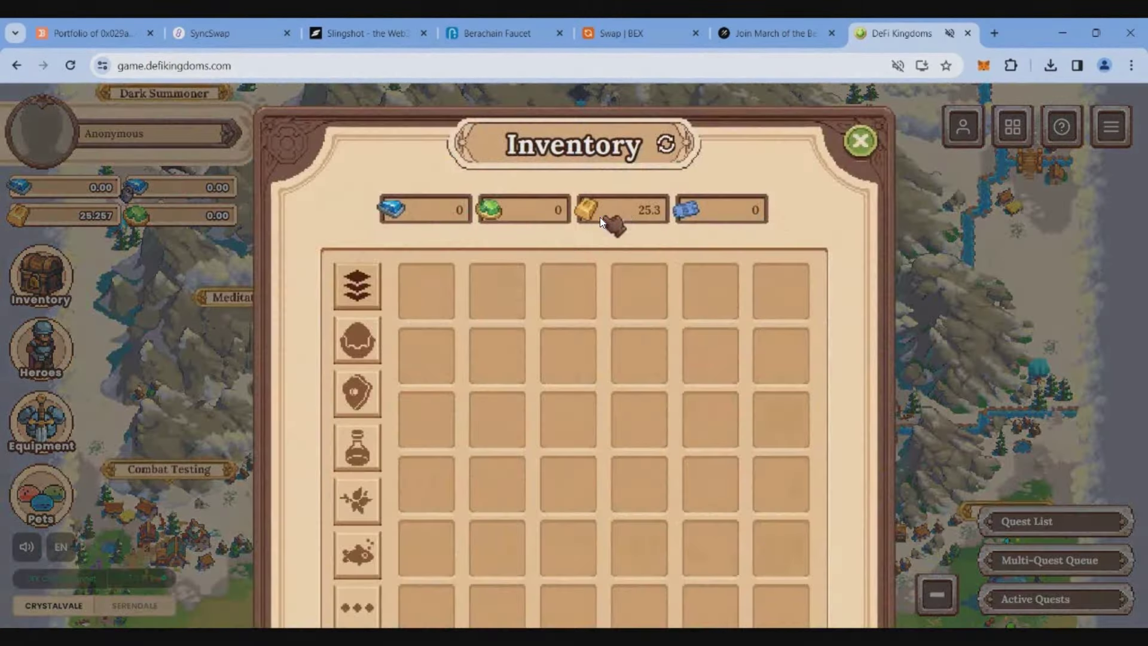
click(632, 363)
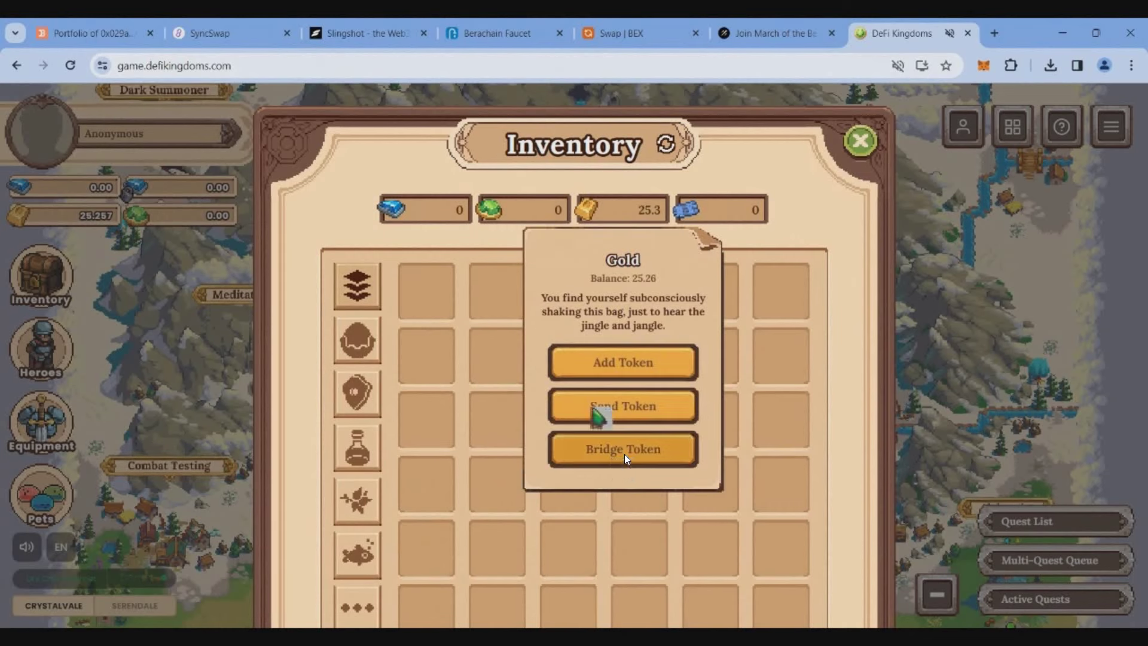
click(624, 453)
click(610, 377)
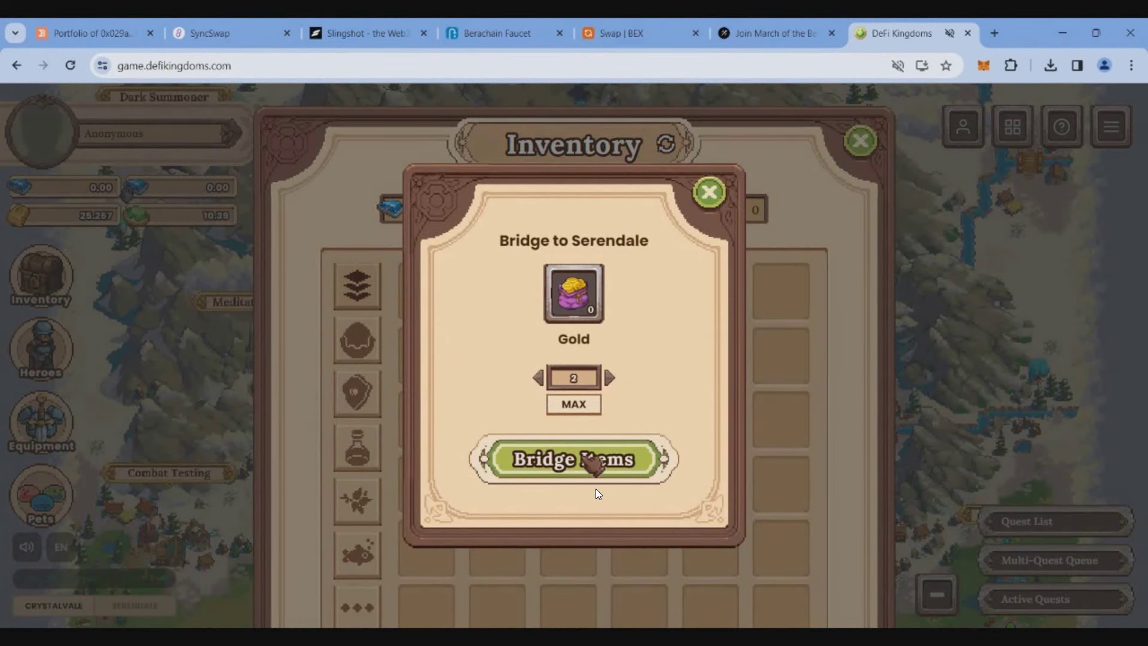
click(593, 465)
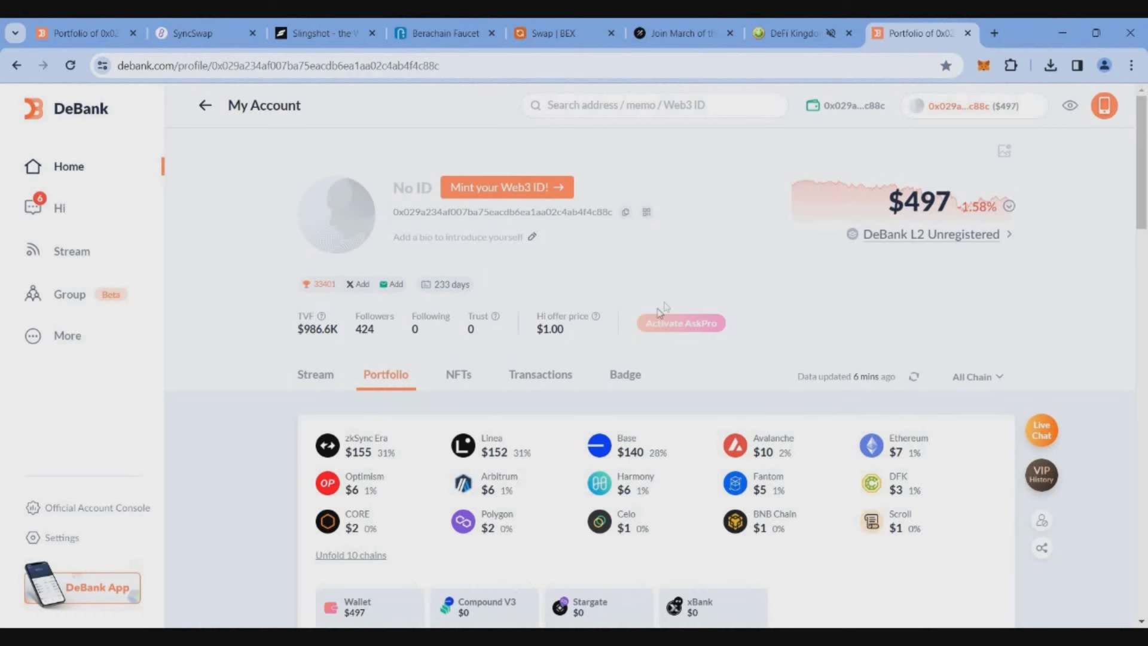
click(541, 374)
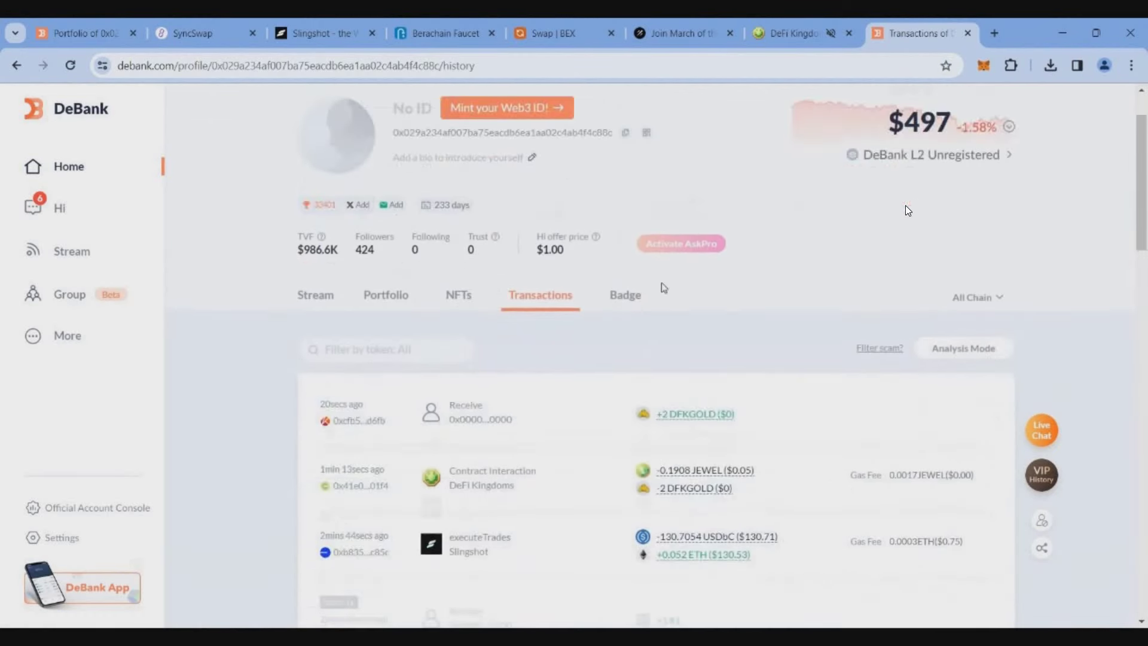
scroll(791, 232, down, 3)
scroll(791, 232, down, 7)
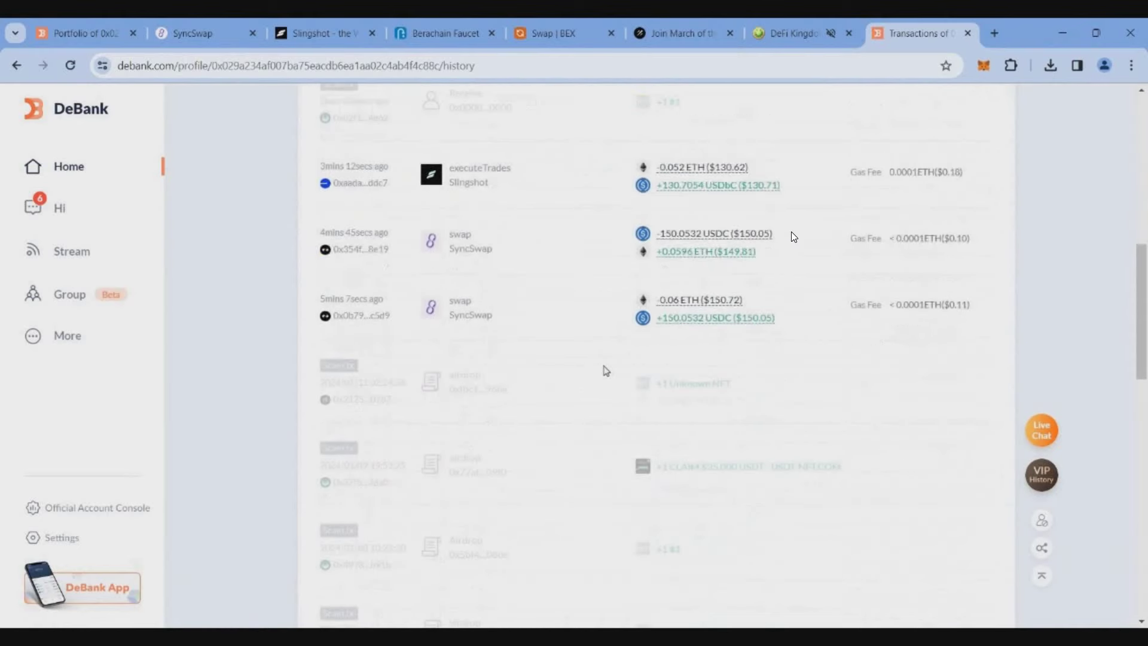
scroll(792, 236, up, 10)
key(alt+Left)
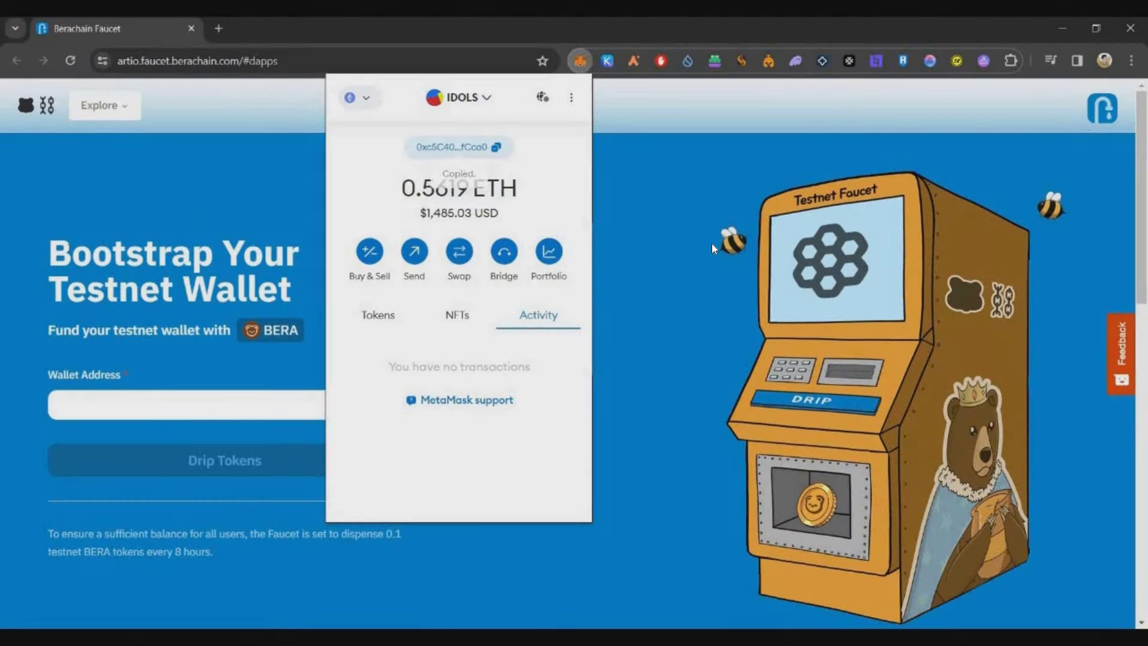
click(711, 243)
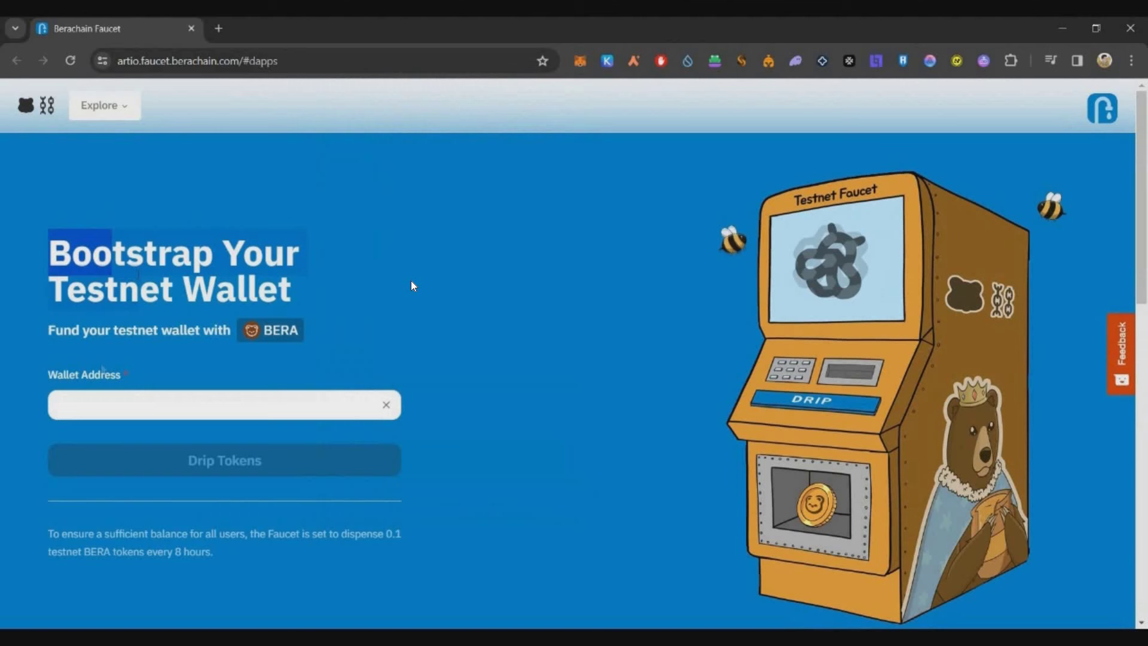
Step: Paste the wallet address into the Berachain Faucet and request testnet BERA with Drip Tokens
right_click(293, 393)
text(0xc5C408EC4C61a905Ce45d41162b83eF2E06fCca0)
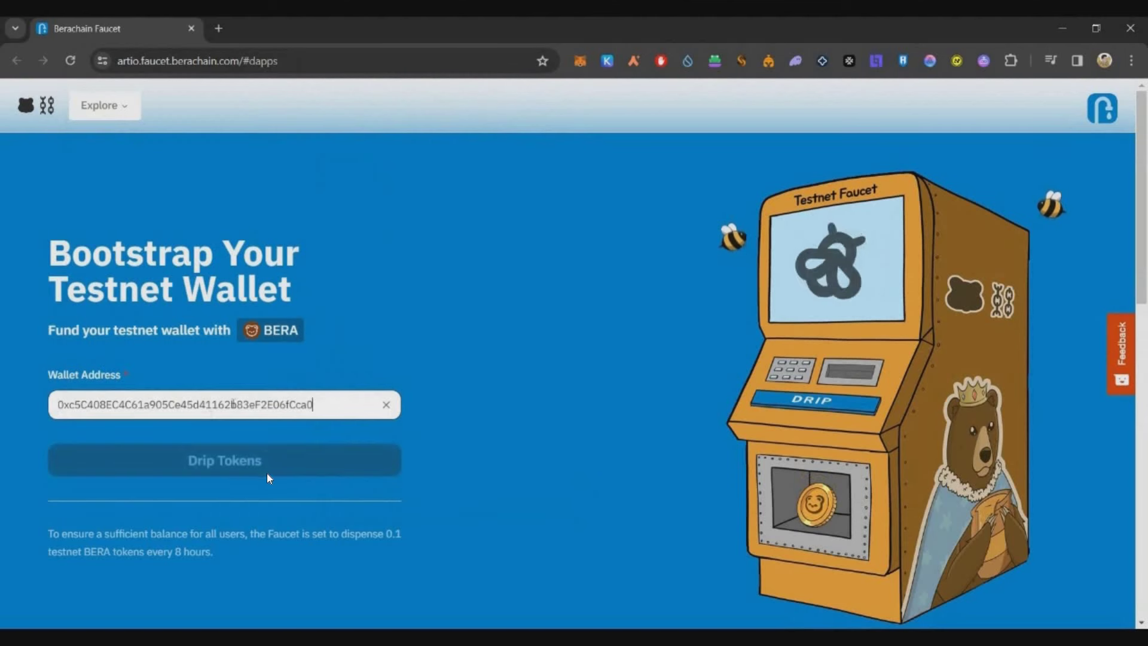
click(267, 472)
Step: Highlight the request confirmation message and follow its DEX link to BEX
drag(216, 429, 80, 413)
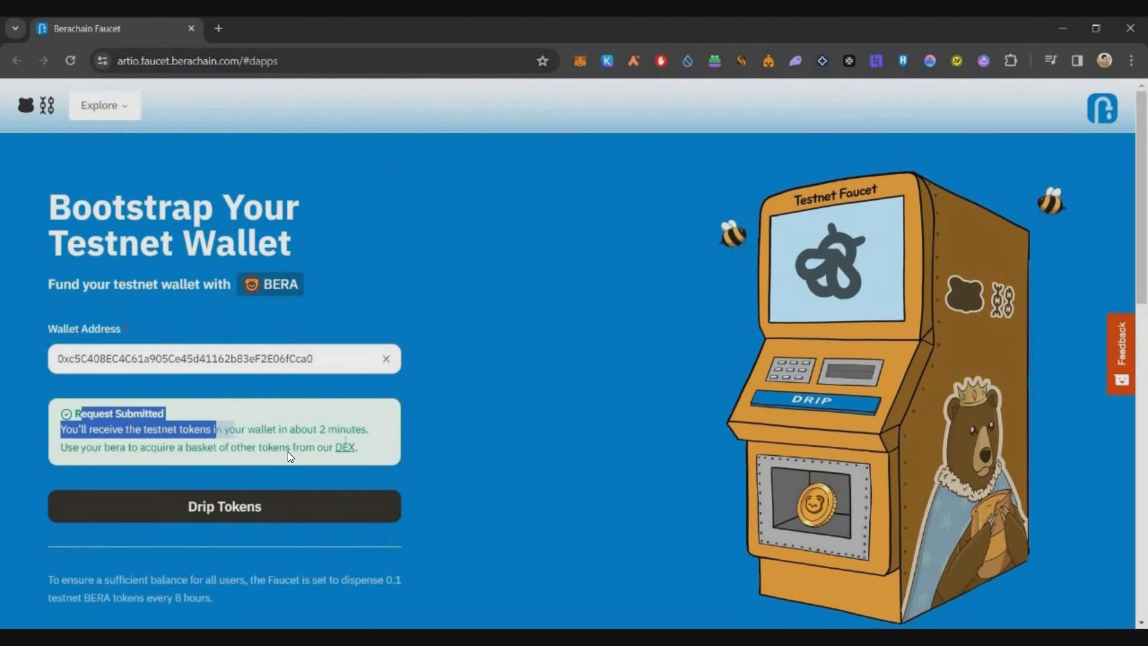
drag(288, 451, 347, 440)
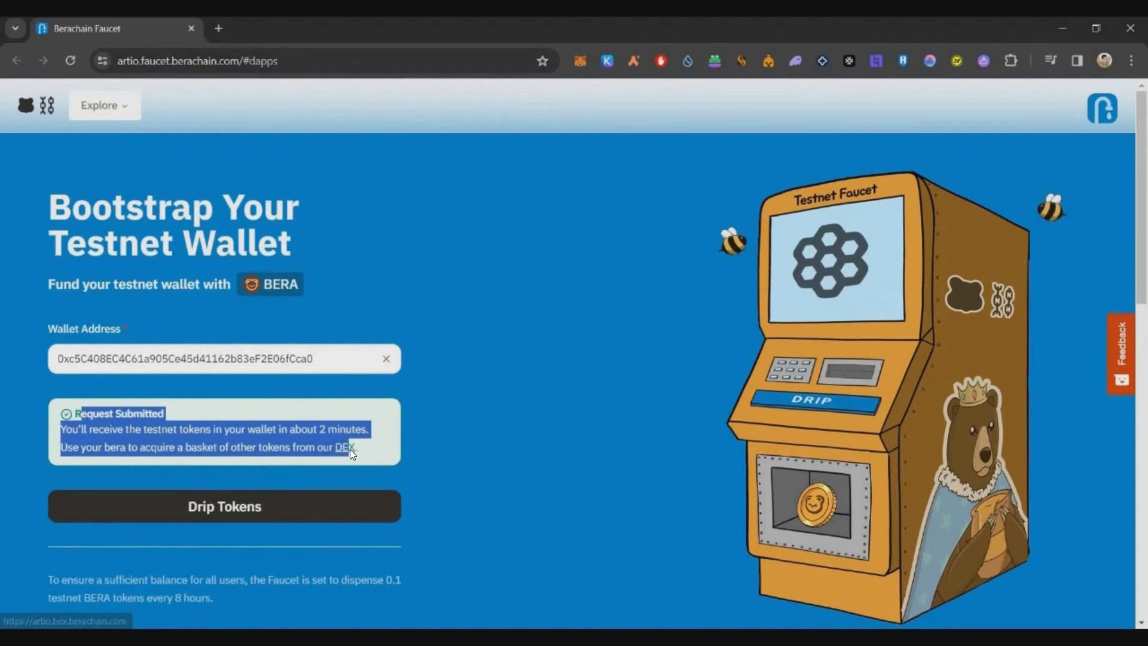
click(350, 448)
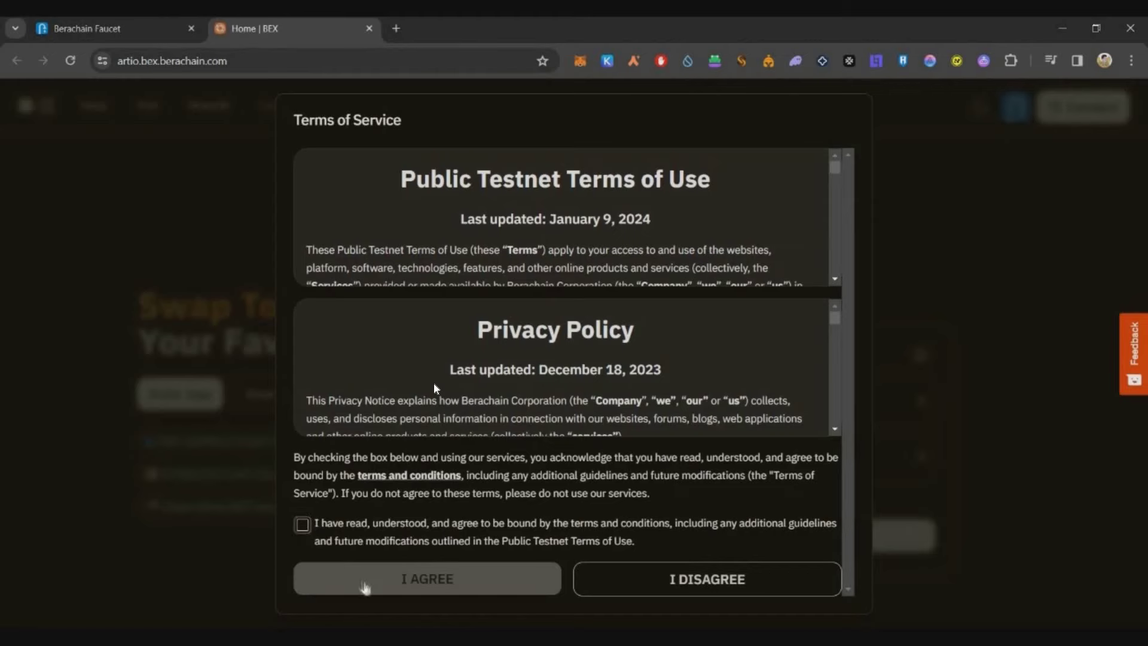
Step: Accept BEX's testnet terms and choose MetaMask as the wallet to connect
click(302, 524)
click(427, 579)
click(1083, 108)
click(407, 250)
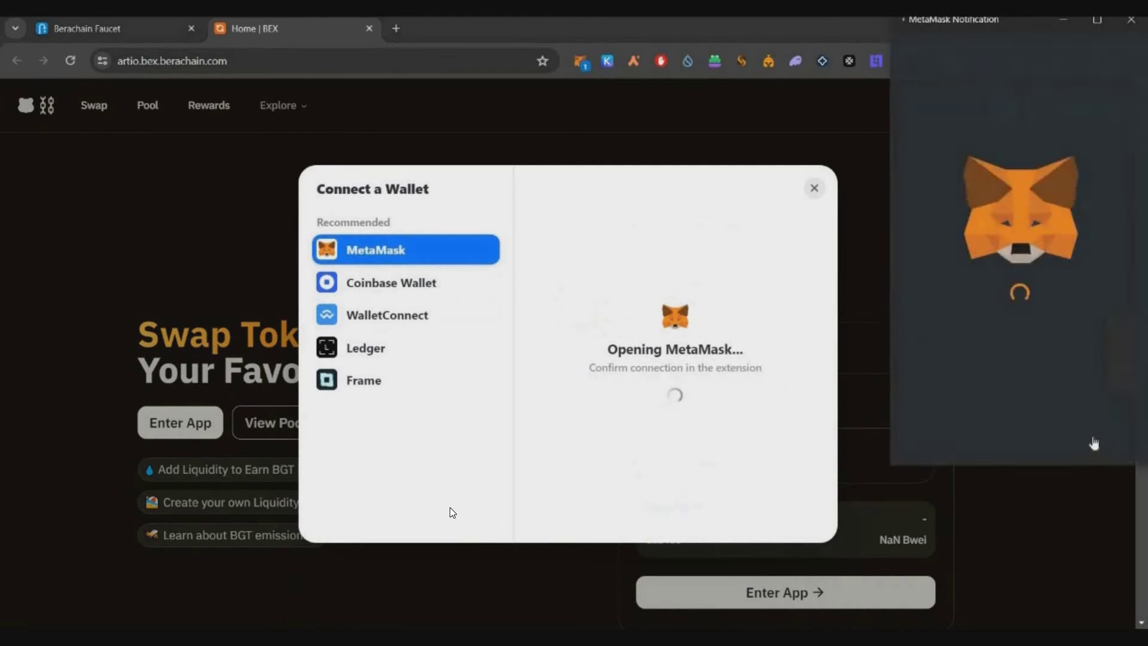
Step: Add and switch to the Berachain-Artio network, then confirm the wallet holds 0.1 BERA
drag(999, 218, 929, 218)
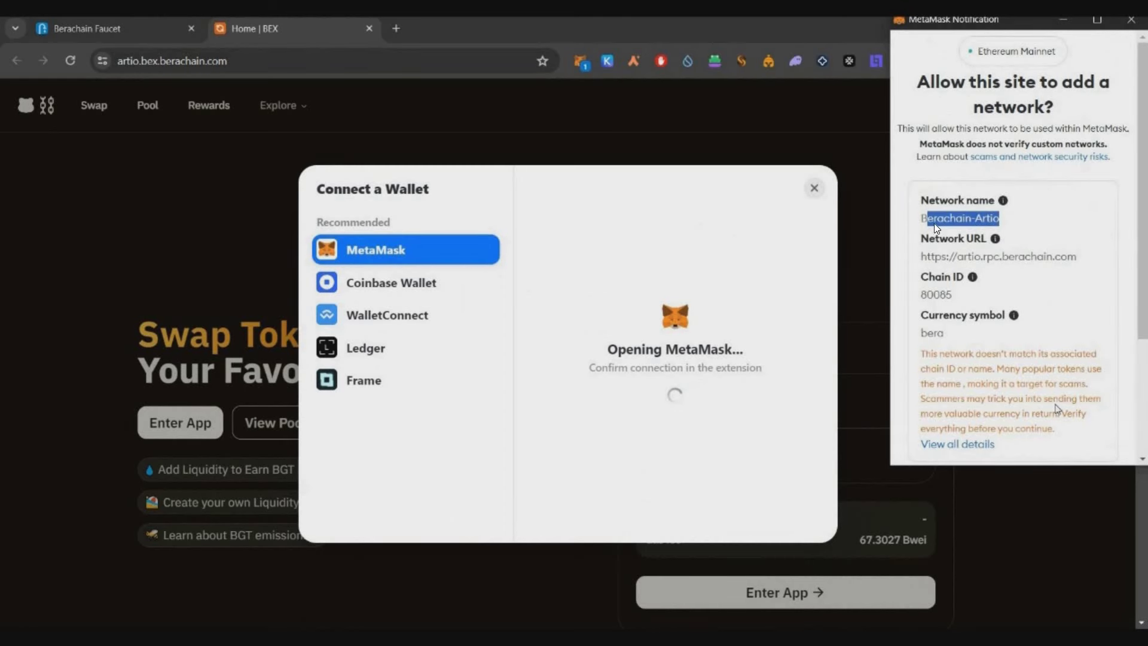
scroll(997, 268, down, 5)
click(1052, 434)
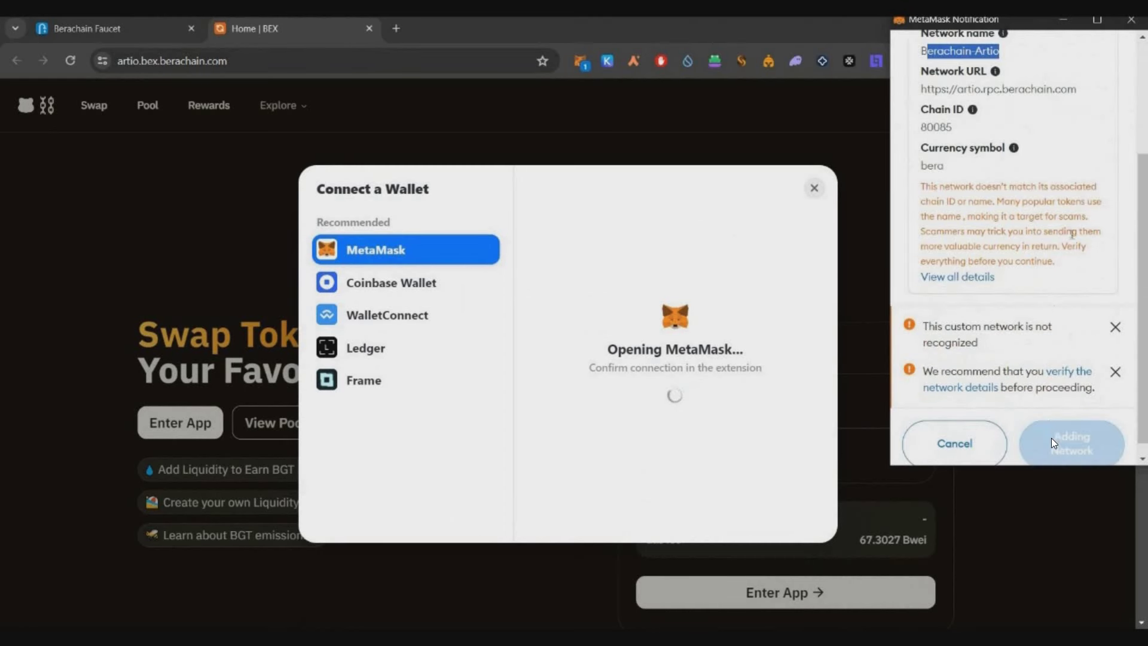
click(1087, 441)
click(579, 60)
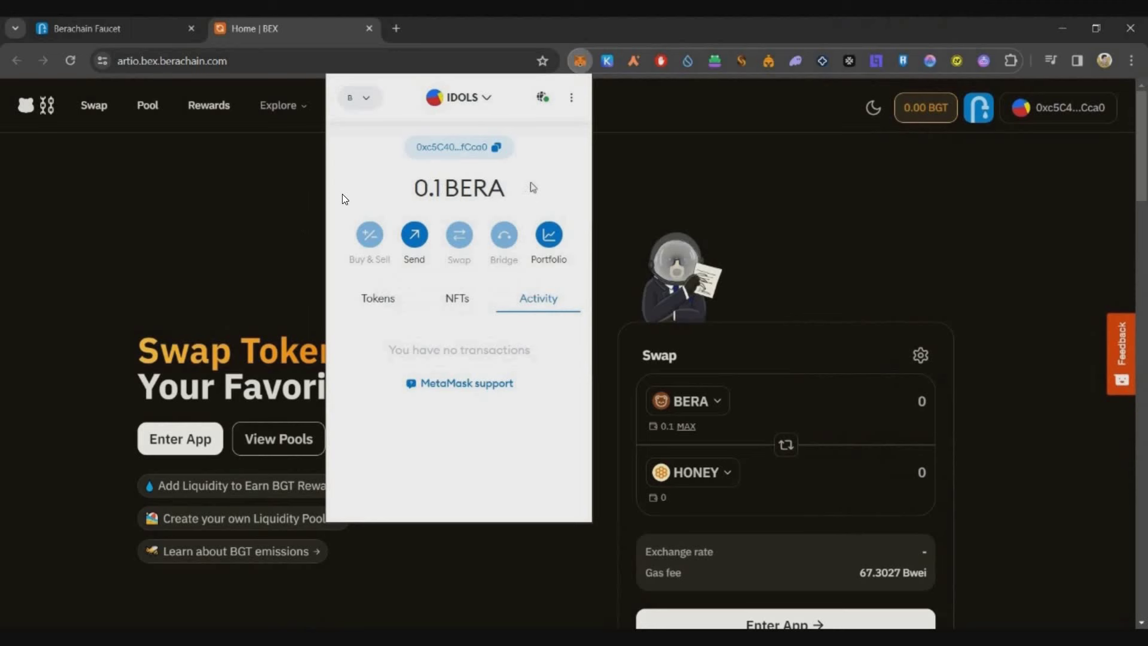
drag(412, 187, 496, 206)
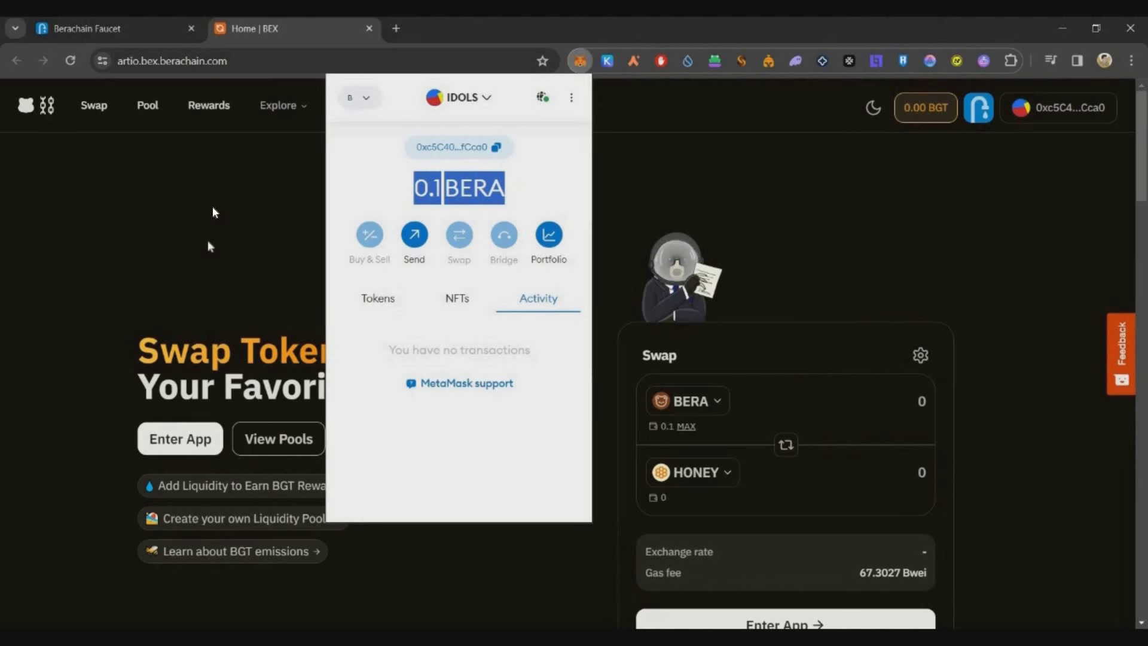
Step: In the BEX swap app, set up a 0.001 BERA to STGUSDC swap
click(122, 149)
scroll(322, 257, down, 3)
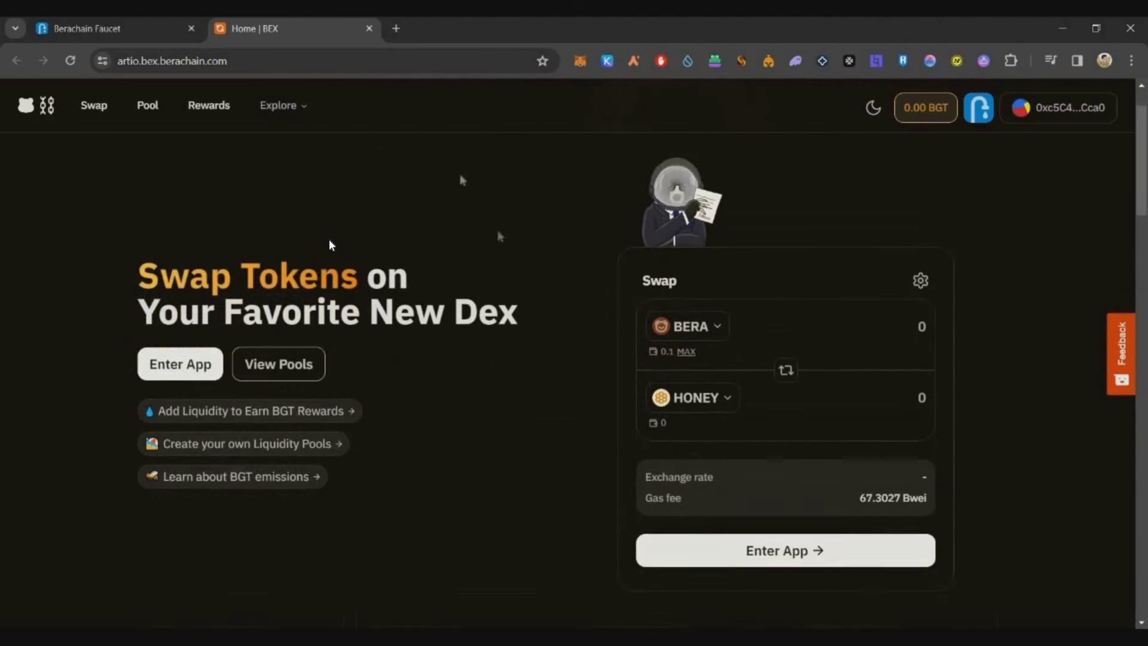
click(180, 289)
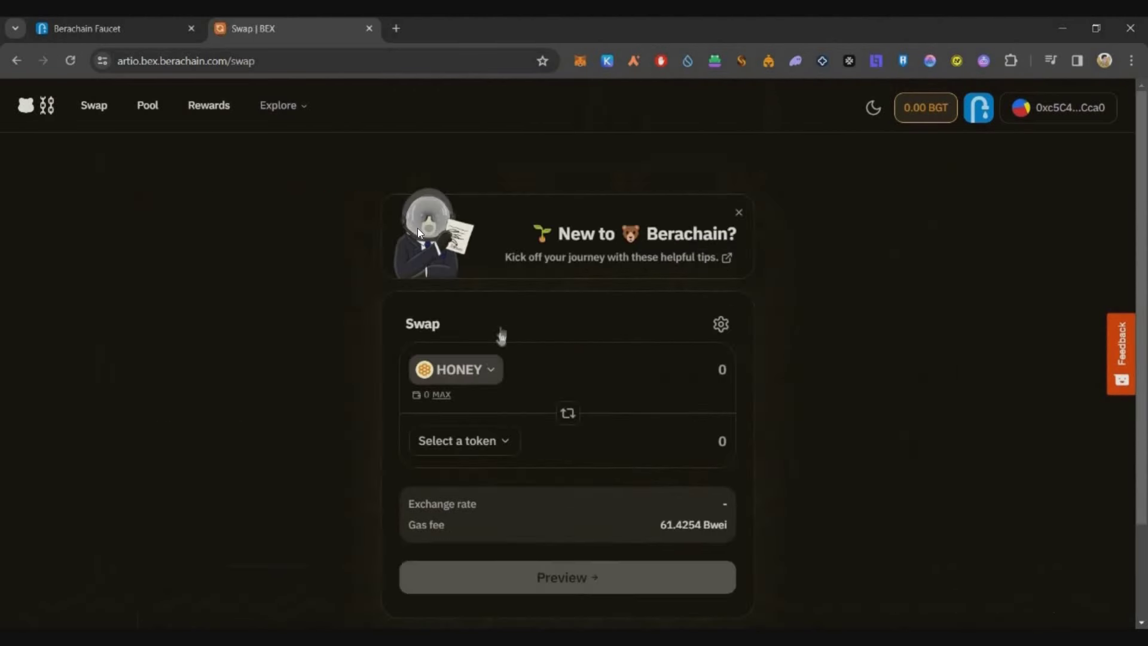
click(473, 365)
click(479, 339)
click(498, 372)
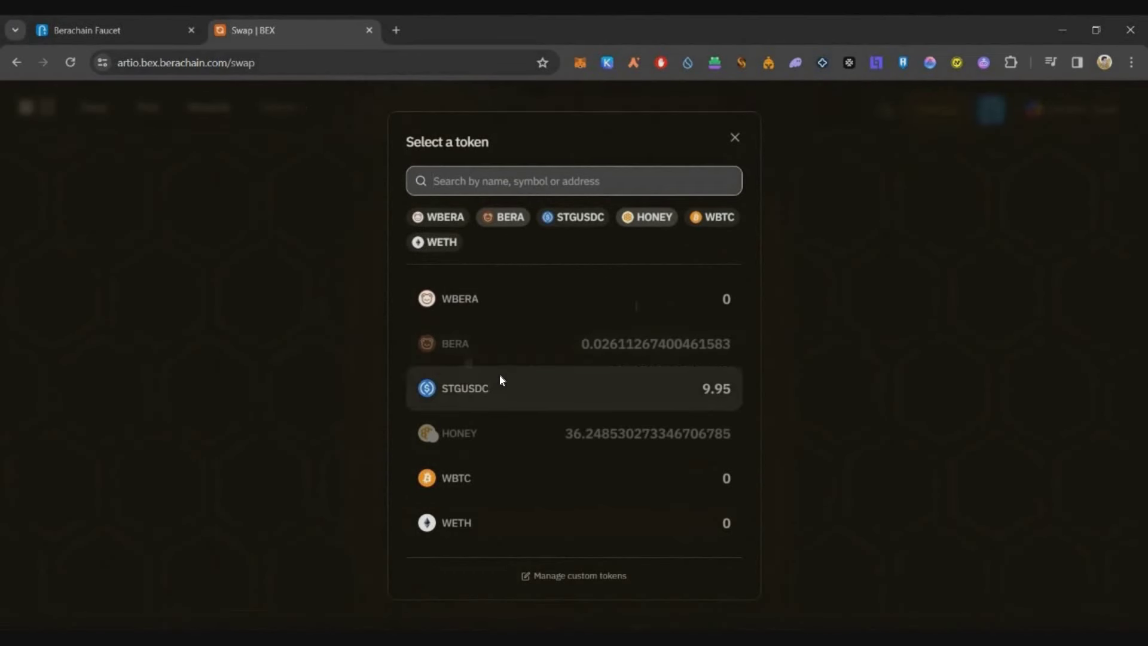
click(500, 378)
text(0.001)
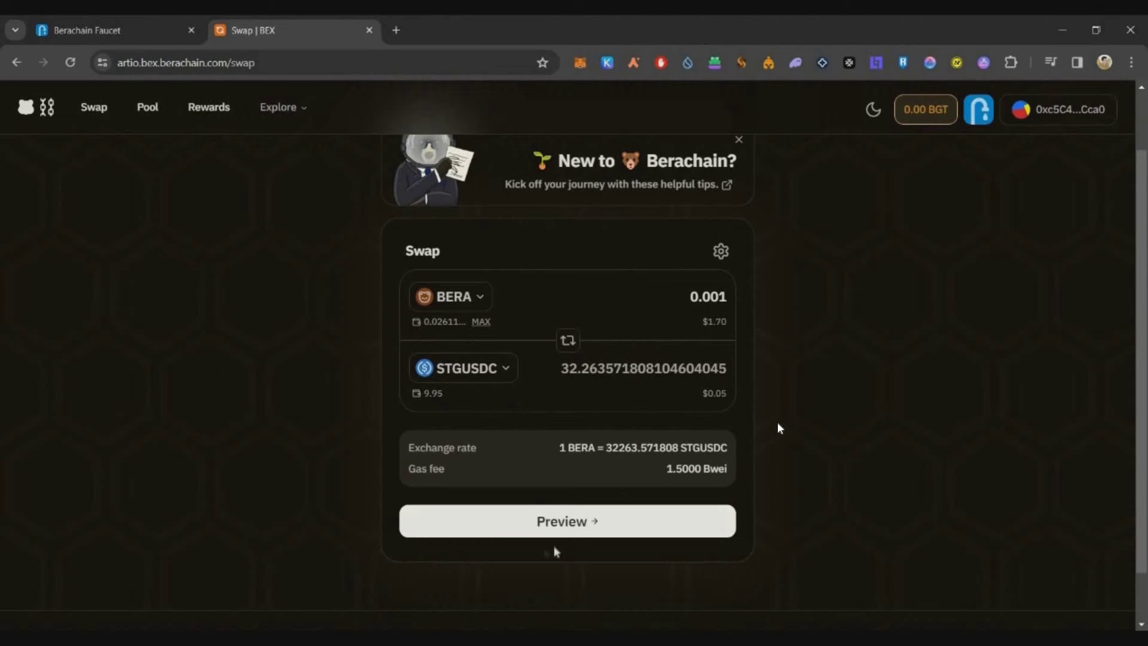
Step: Submit and confirm the BERA to STGUSDC swap, then return to the Berachain Faucet tab
click(697, 543)
click(627, 556)
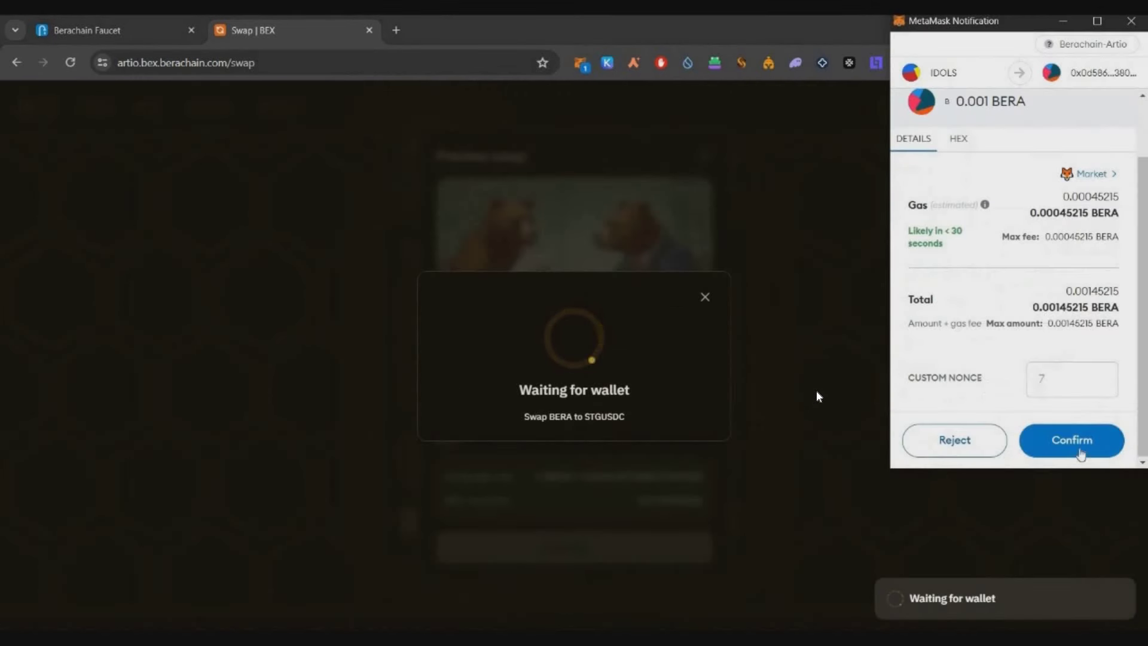
click(1076, 445)
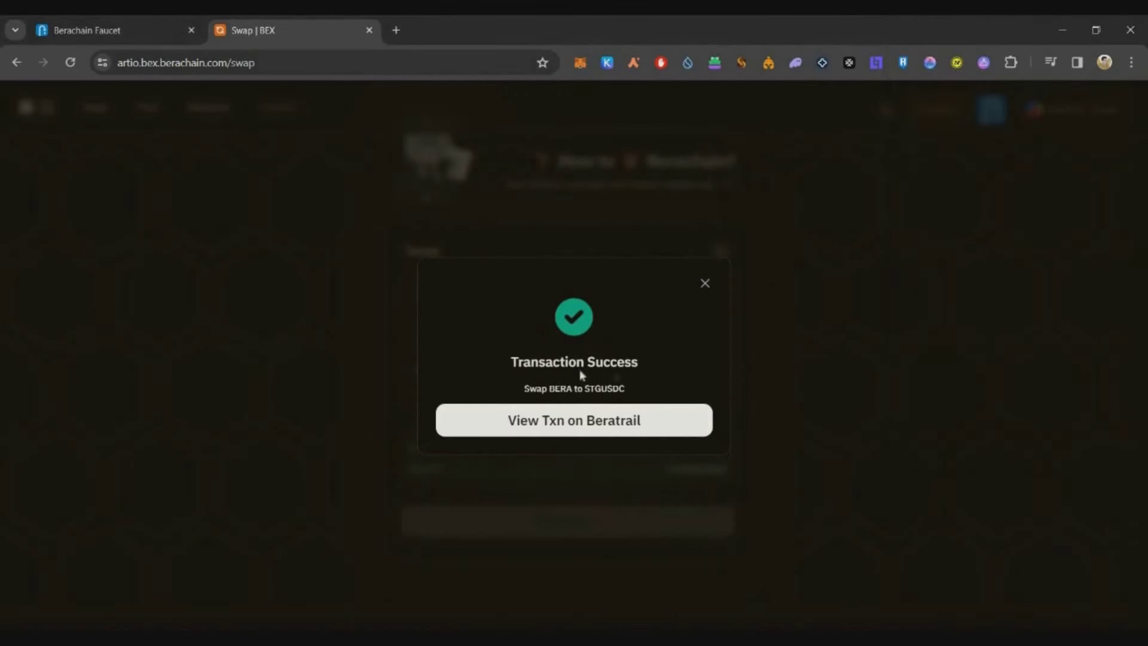
drag(533, 362, 638, 363)
click(704, 283)
key(ctrl+shift+Tab)
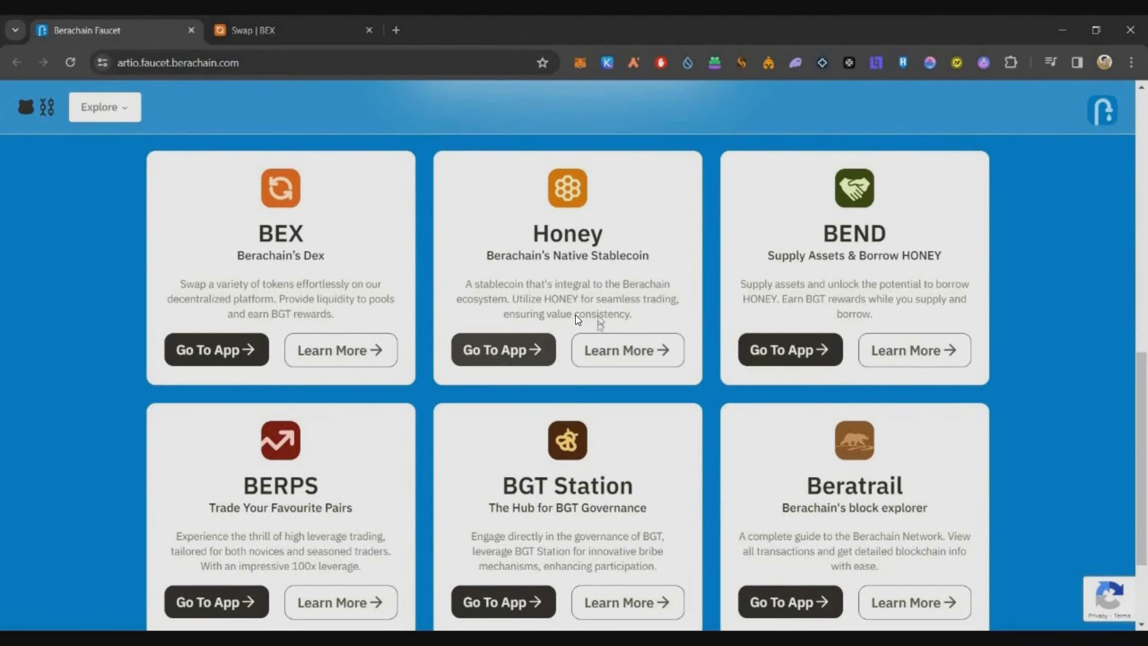
Step: Open the Honey app, enter 10 STGUSDC, and approve infinite STGUSDC spending in MetaMask
click(495, 351)
scroll(486, 357, down, 1)
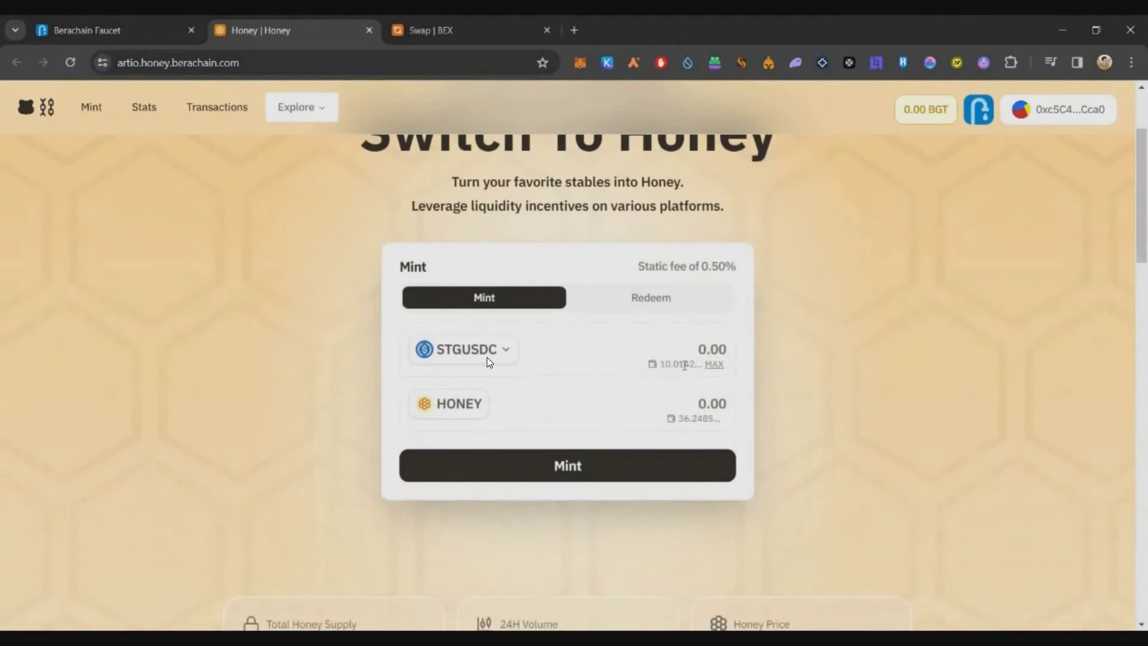
text(10)
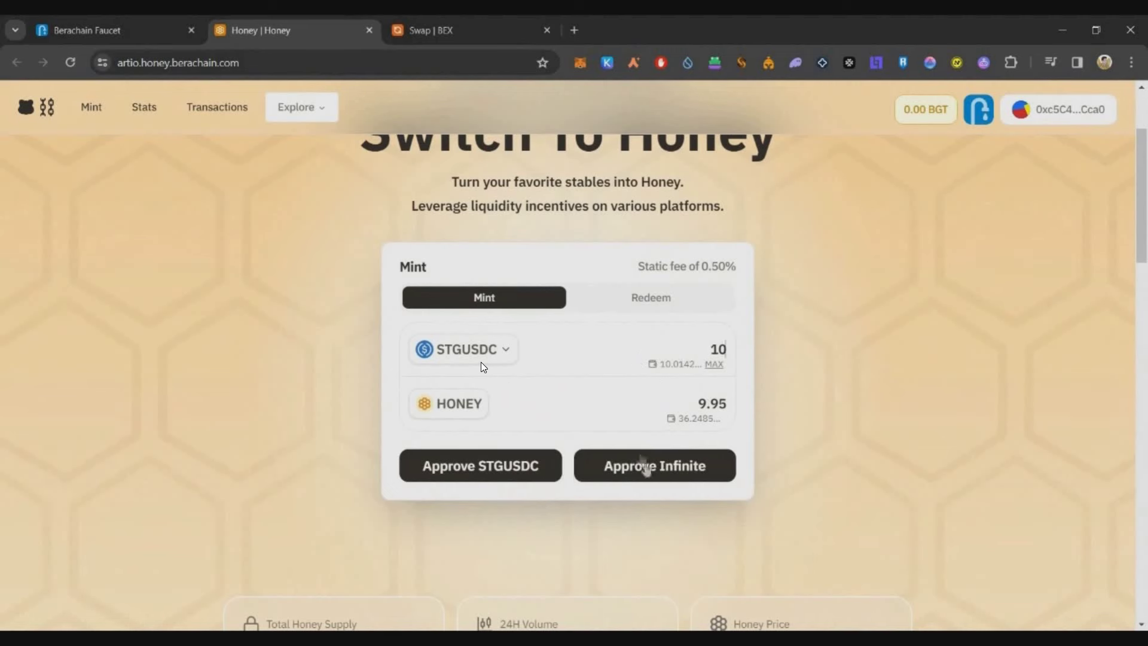
click(646, 466)
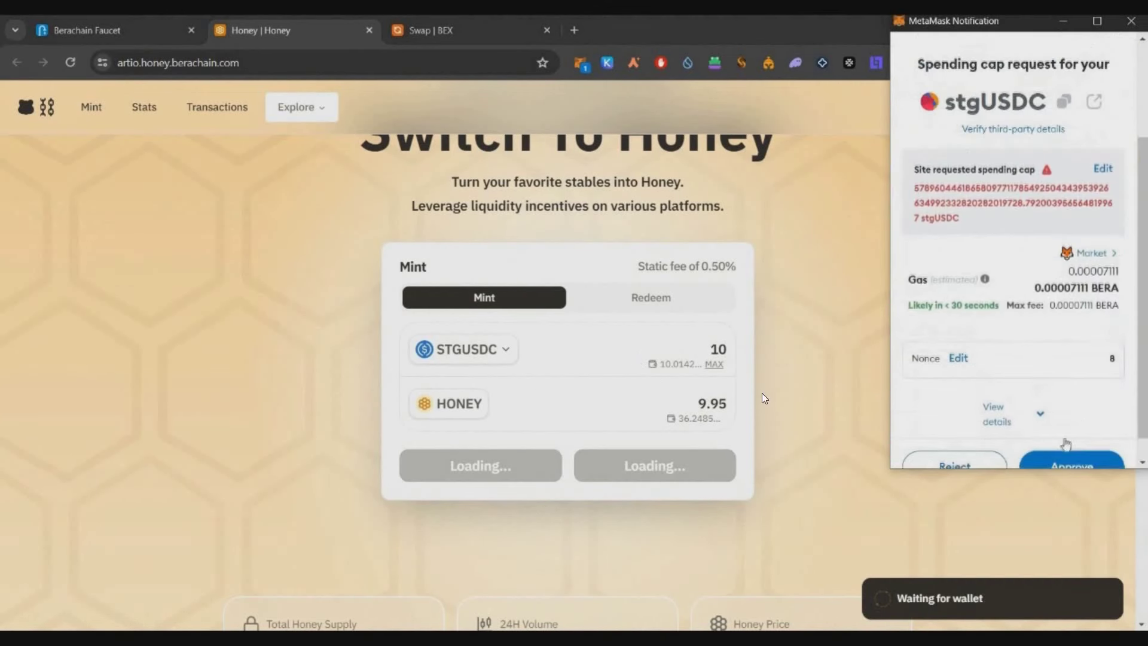
click(1071, 440)
Step: Mint 9.95 HONEY from the 10 STGUSDC and confirm it in the wallet
click(655, 467)
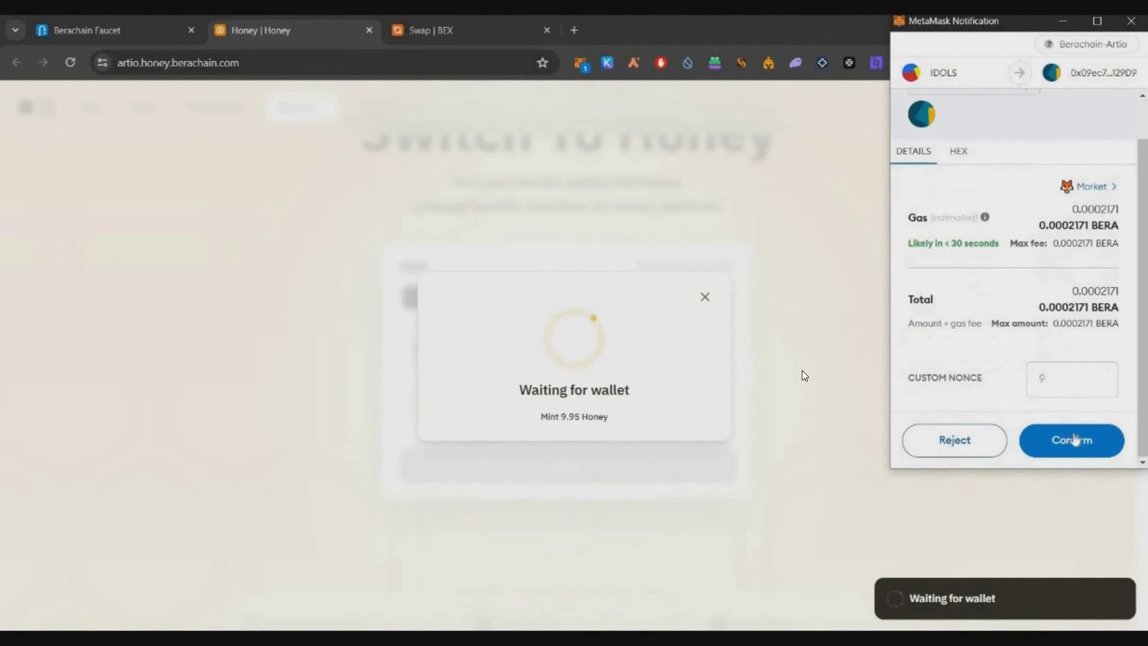
click(1071, 440)
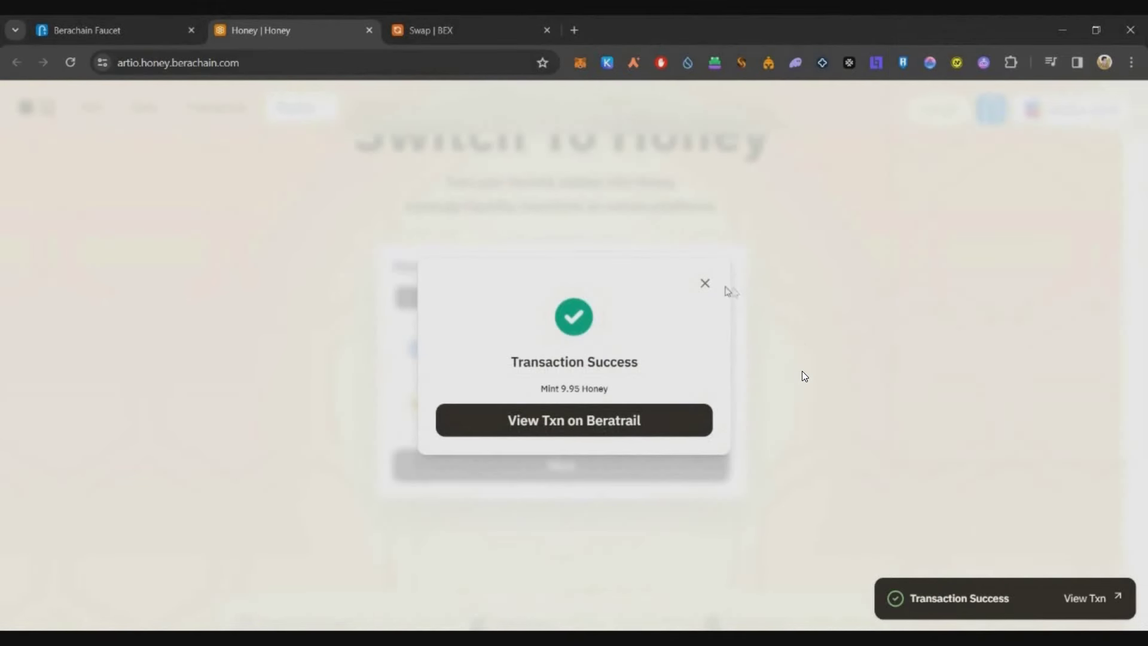
click(705, 276)
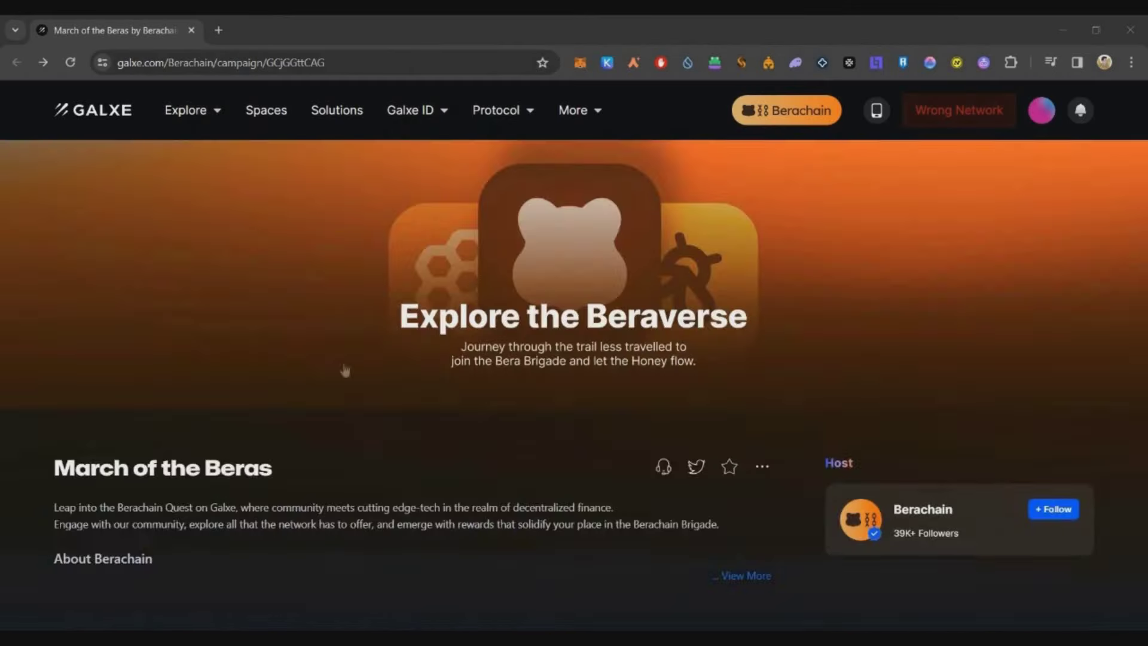
Step: Open the March of the Beras Daily Drip campaign and start the Twitter follow and Discord role tasks
scroll(701, 398, down, 6)
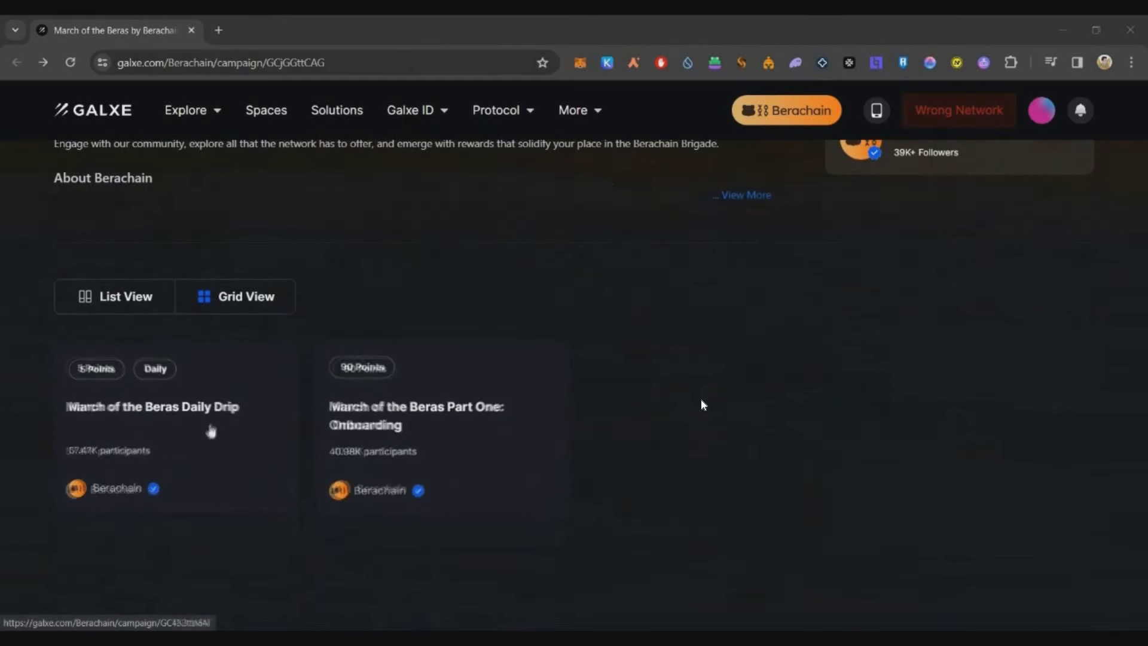
click(181, 411)
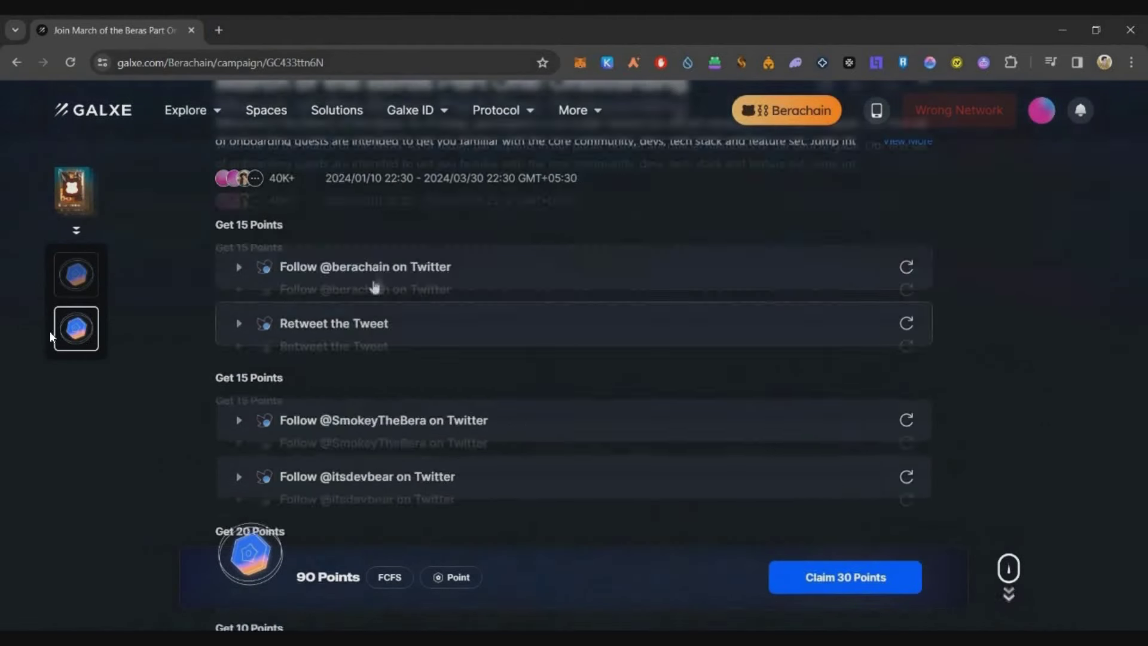
click(448, 289)
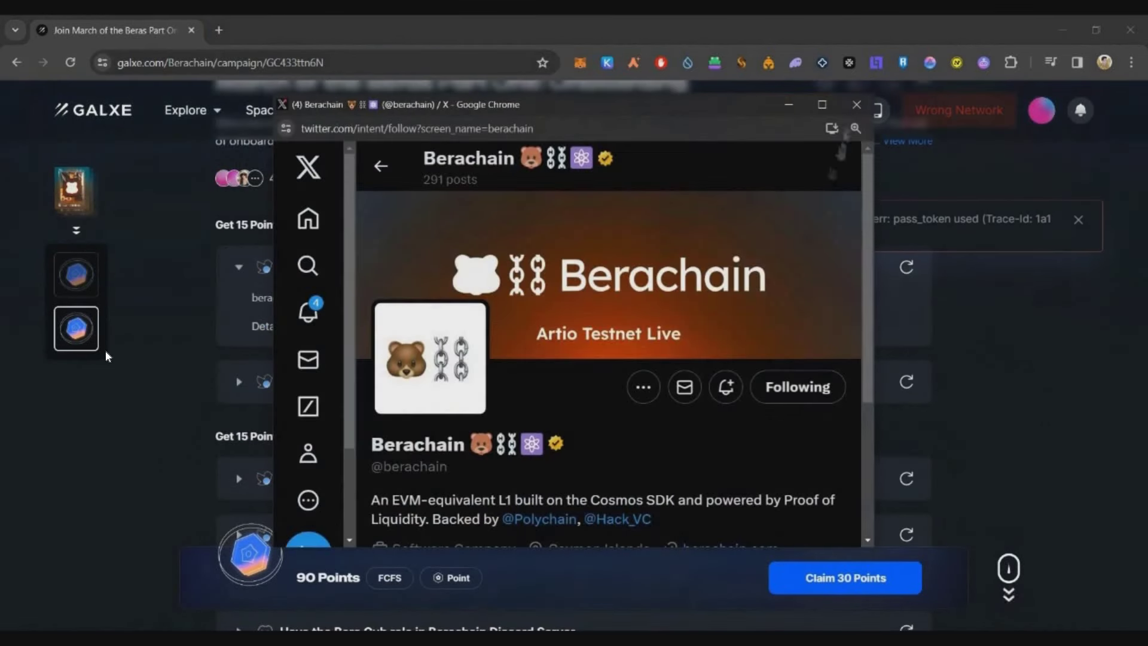
click(253, 302)
click(239, 381)
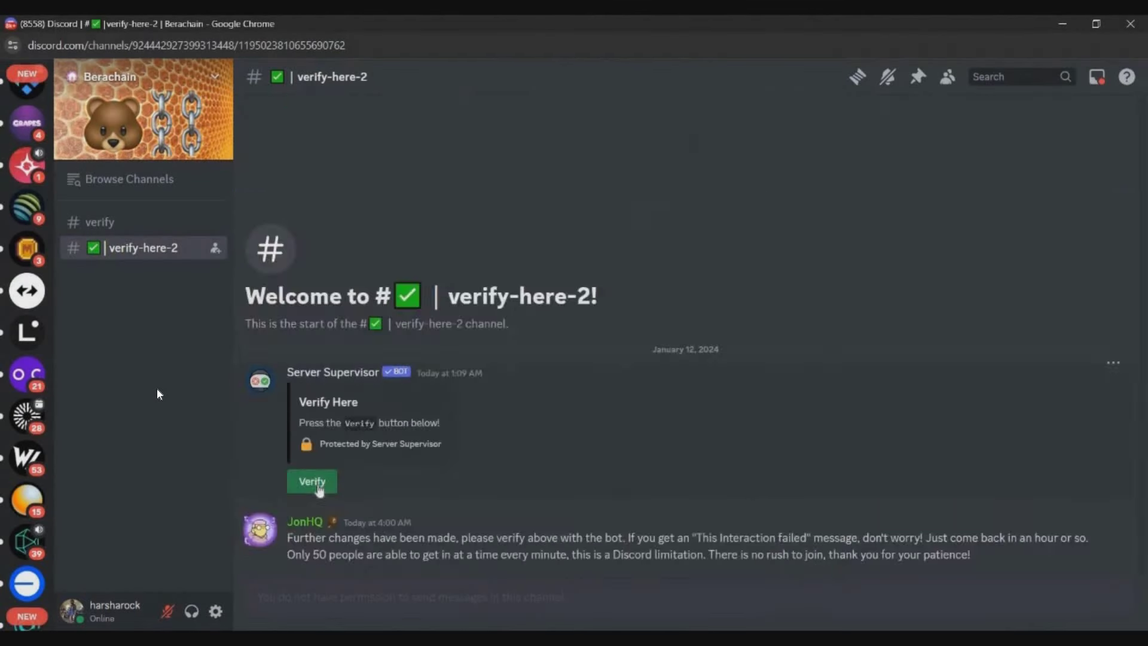
click(309, 479)
click(419, 498)
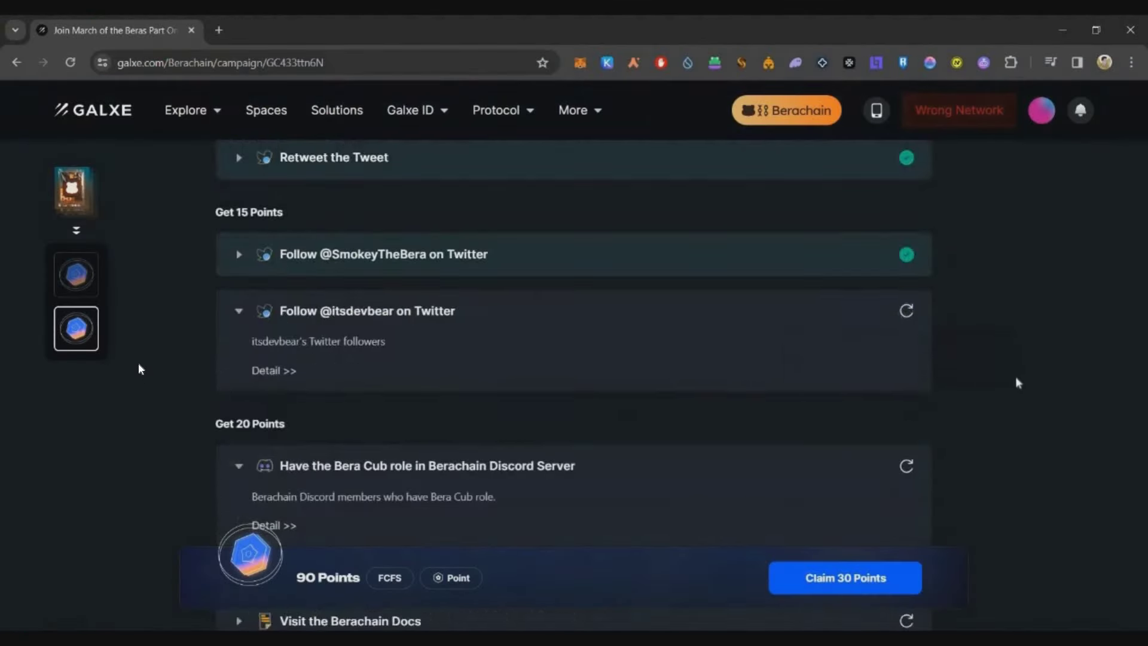
Step: Complete the Visit the Berachain Docs task and close the docs tab
scroll(138, 362, down, 5)
click(384, 246)
key(ctrl+w)
Step: Answer the Intro to Berachain quiz (Proof-of-Liquidity, D, D, Polaris EVM, Faucet) and submit it
click(346, 287)
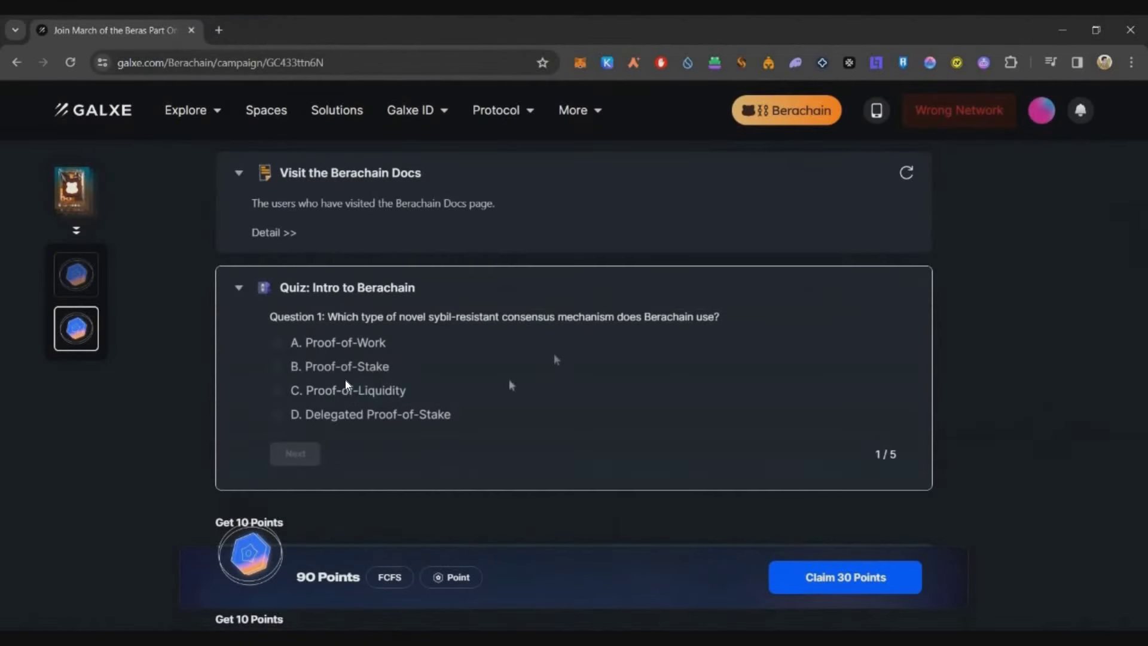
click(352, 390)
click(295, 453)
click(330, 419)
click(349, 454)
click(329, 414)
click(349, 455)
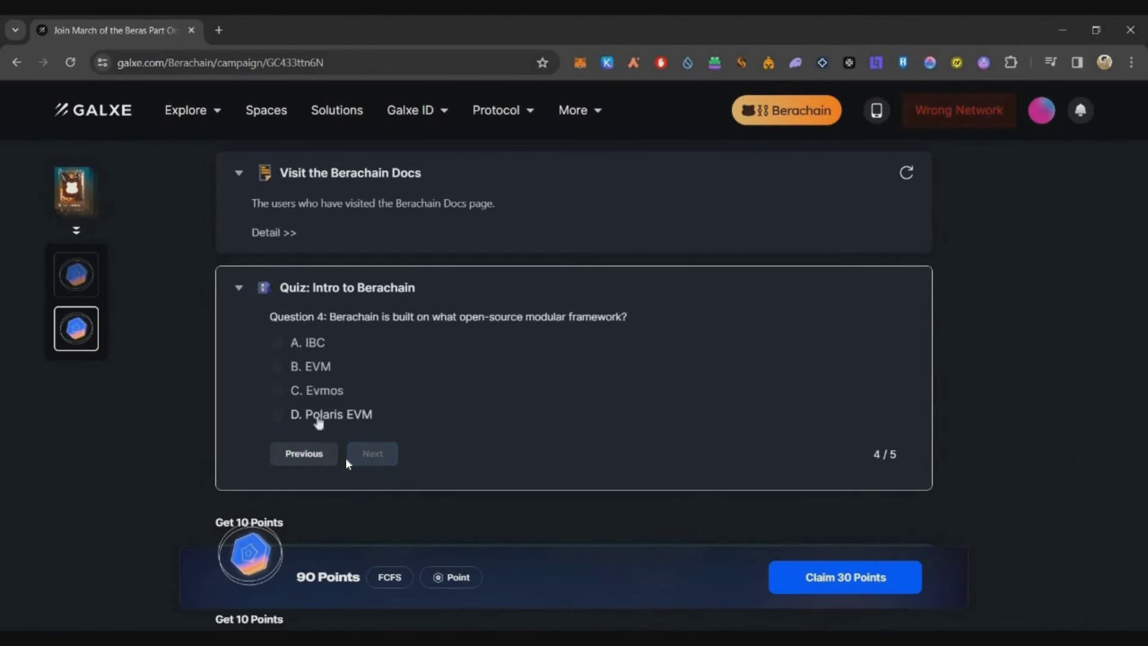
click(330, 414)
click(372, 453)
click(317, 341)
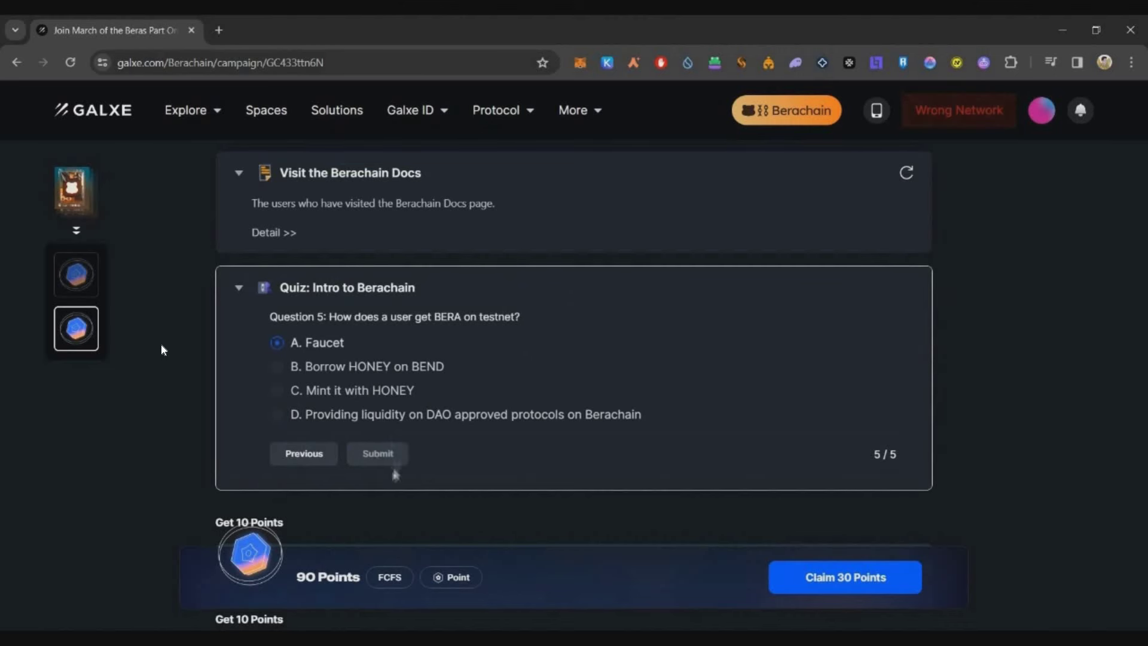
click(377, 453)
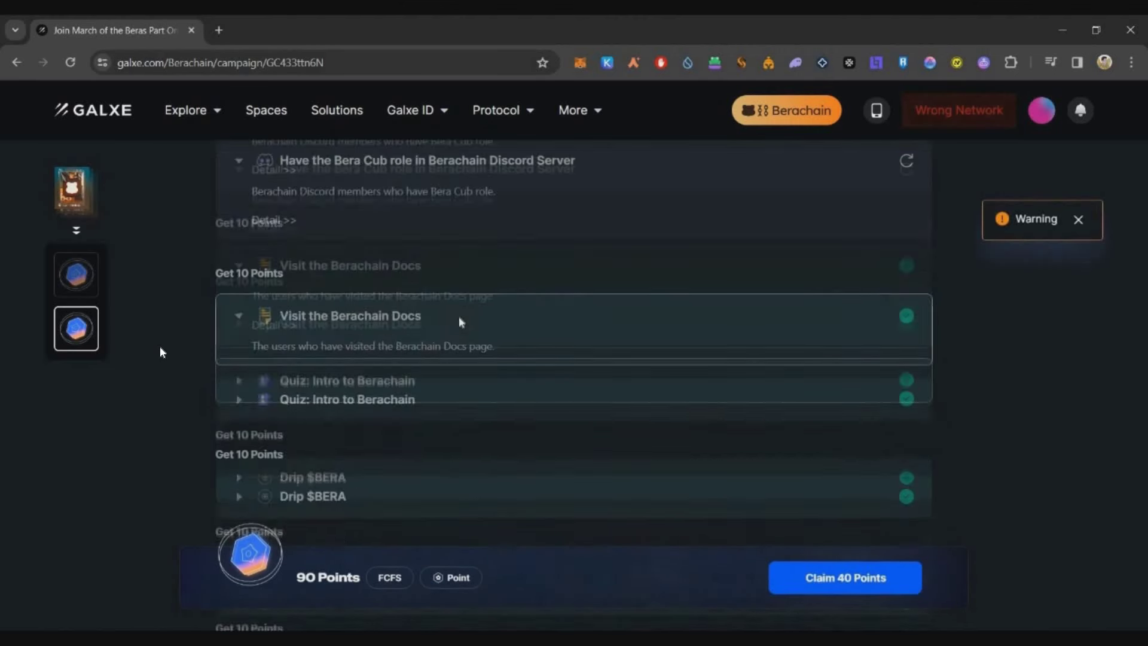
Step: Confirm the Part One tasks, including the BEX swap and Honey mint, are done, then claim 70 points
scroll(160, 349, down, 5)
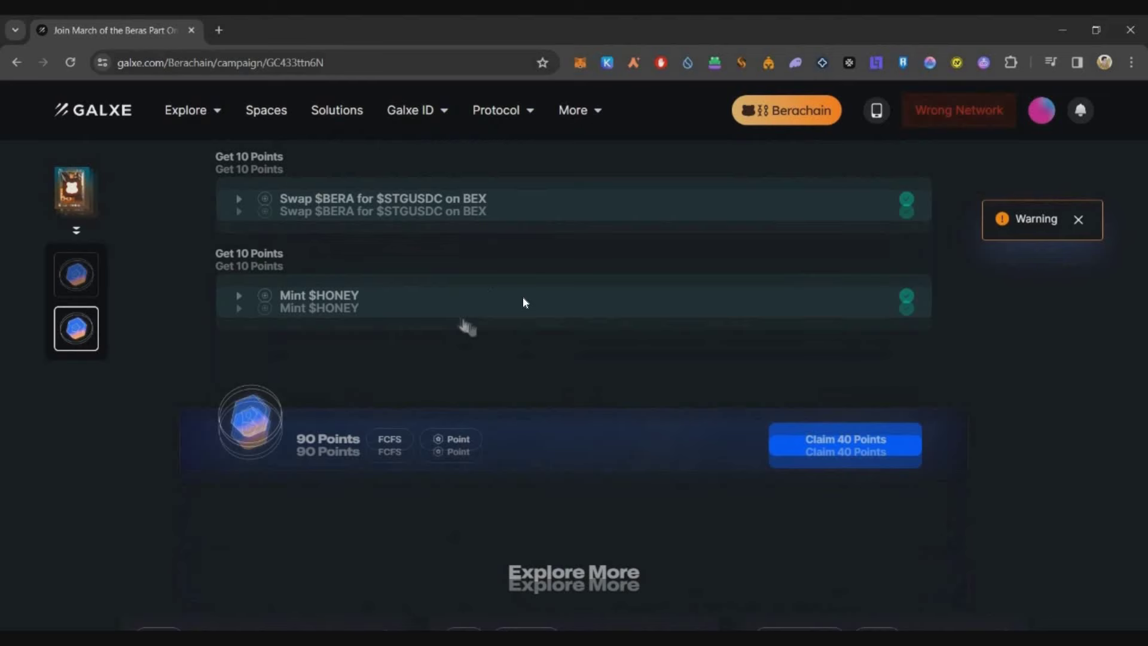
scroll(380, 388, up, 6)
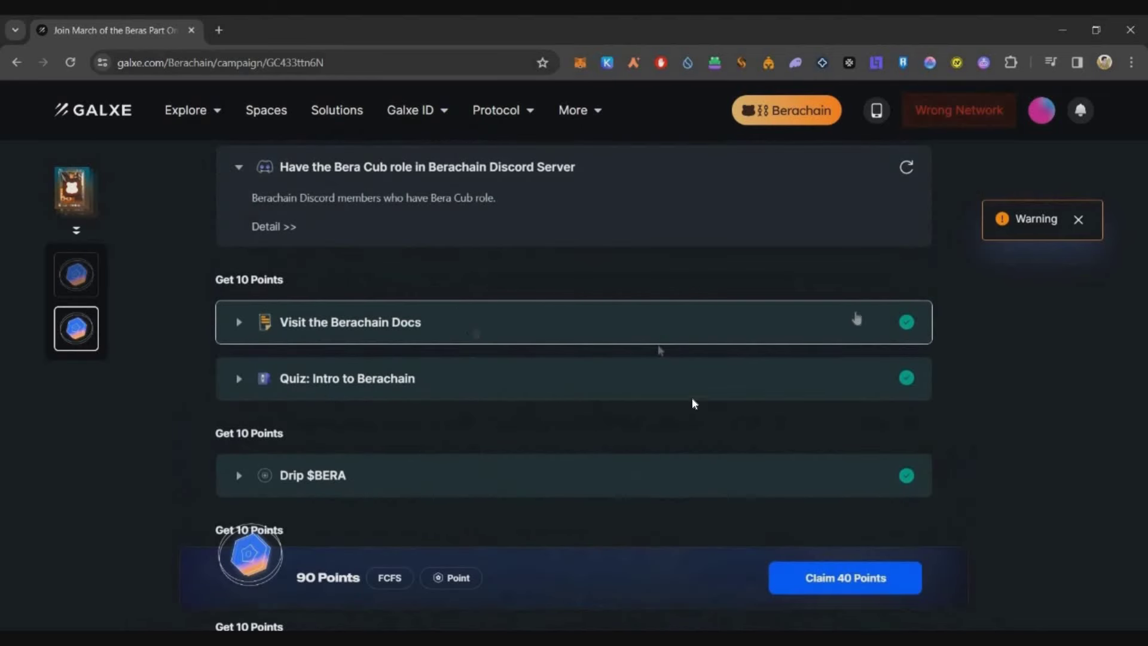
scroll(988, 390, down, 5)
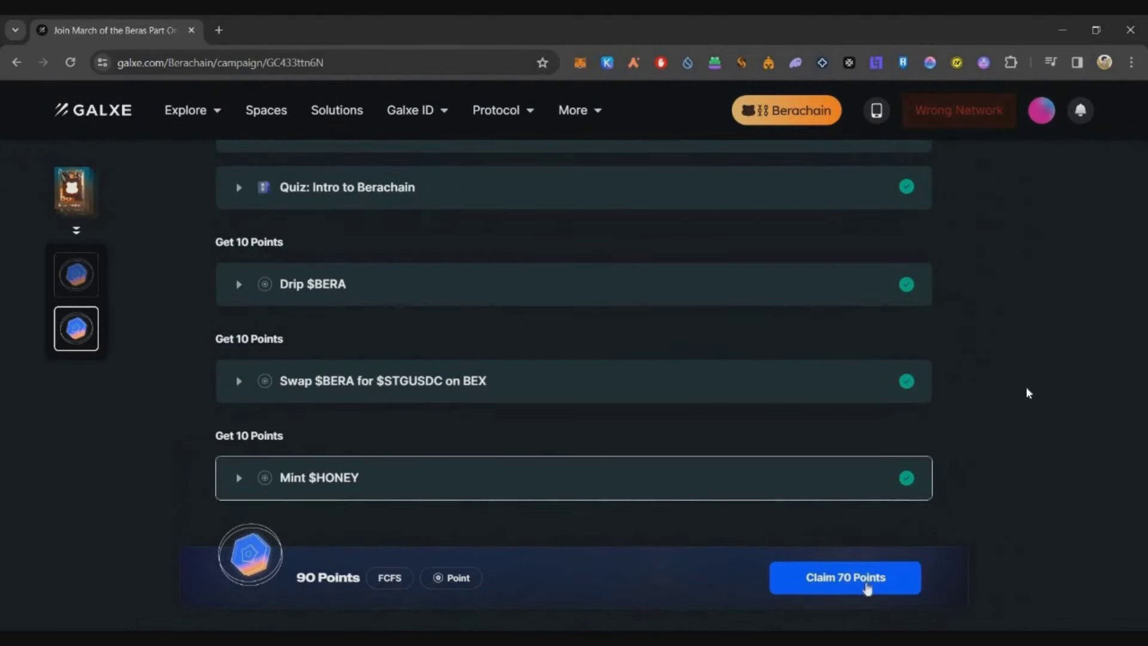
click(871, 583)
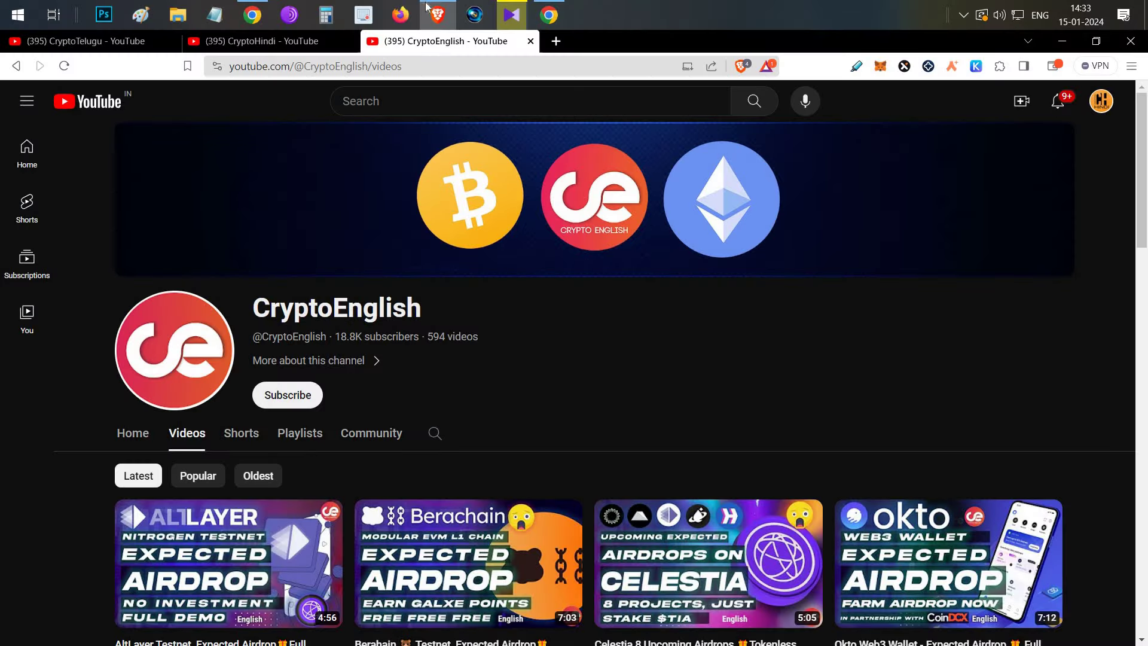
click(437, 12)
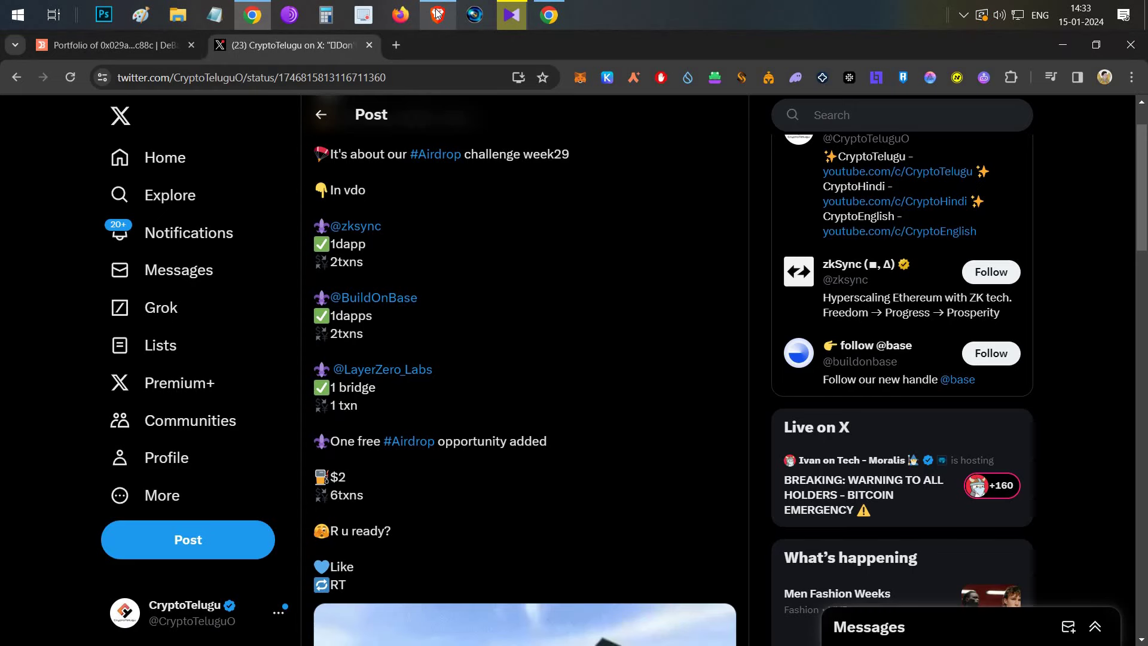
key(alt+Tab)
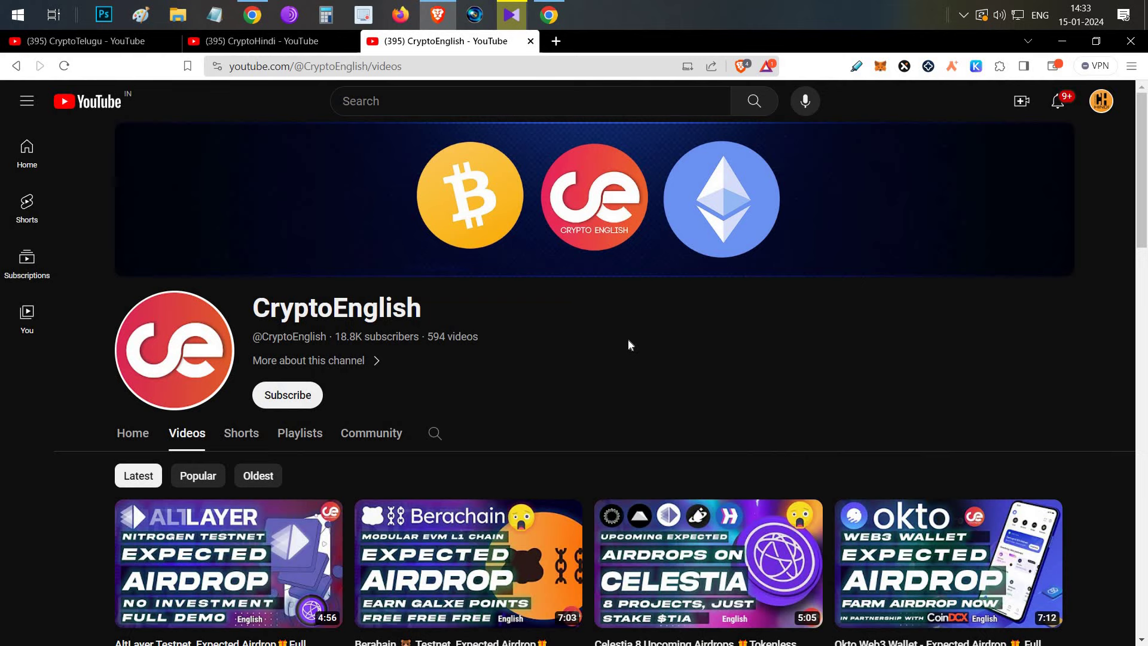